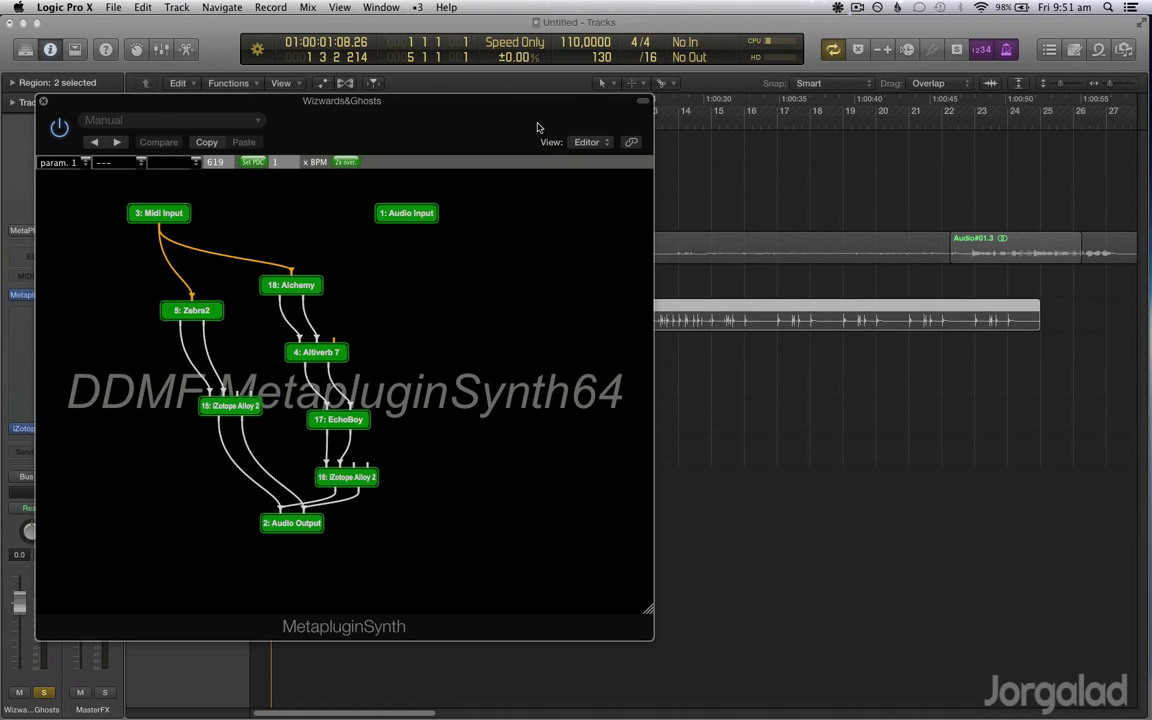
# Step: Drag the MetapluginSynth graph window to the right to uncover the Tracks area
pyautogui.moveTo(519, 127); pyautogui.dragTo(937, 87)
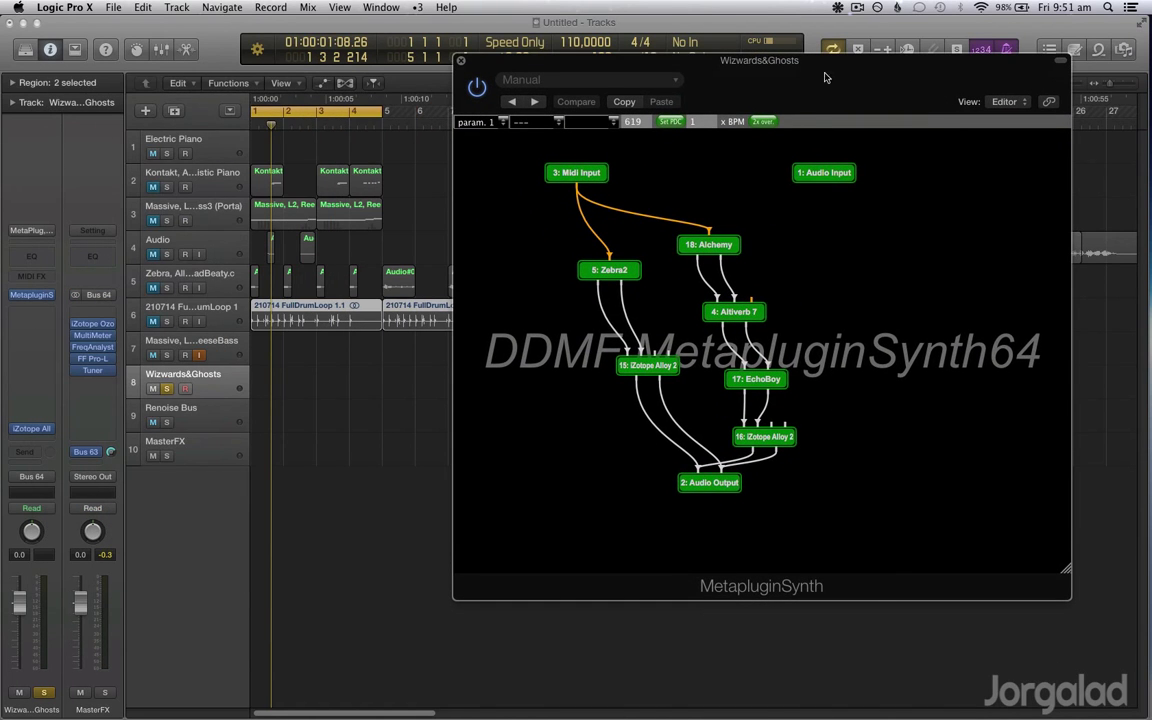
pyautogui.moveTo(603, 348)
# Step: Insert ddmf Metaplugin on Wizwards&Ghosts and arrange its graph beside the MetapluginSynth graph
pyautogui.click(48, 322)
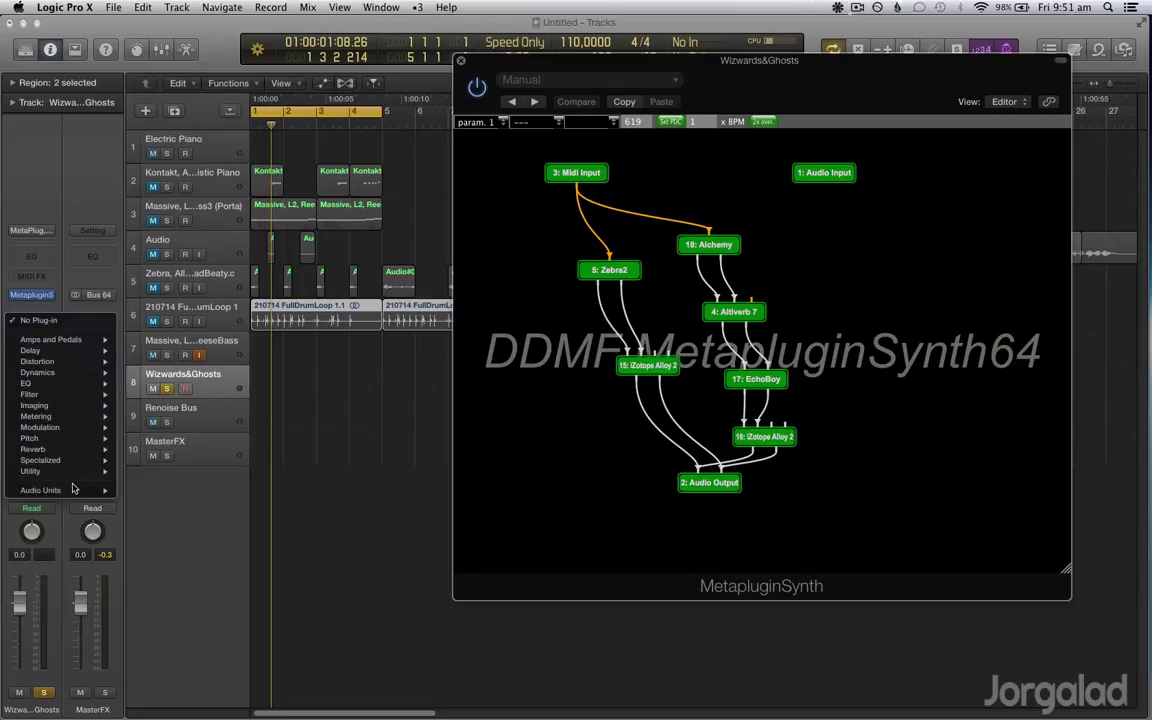
pyautogui.moveTo(82, 492)
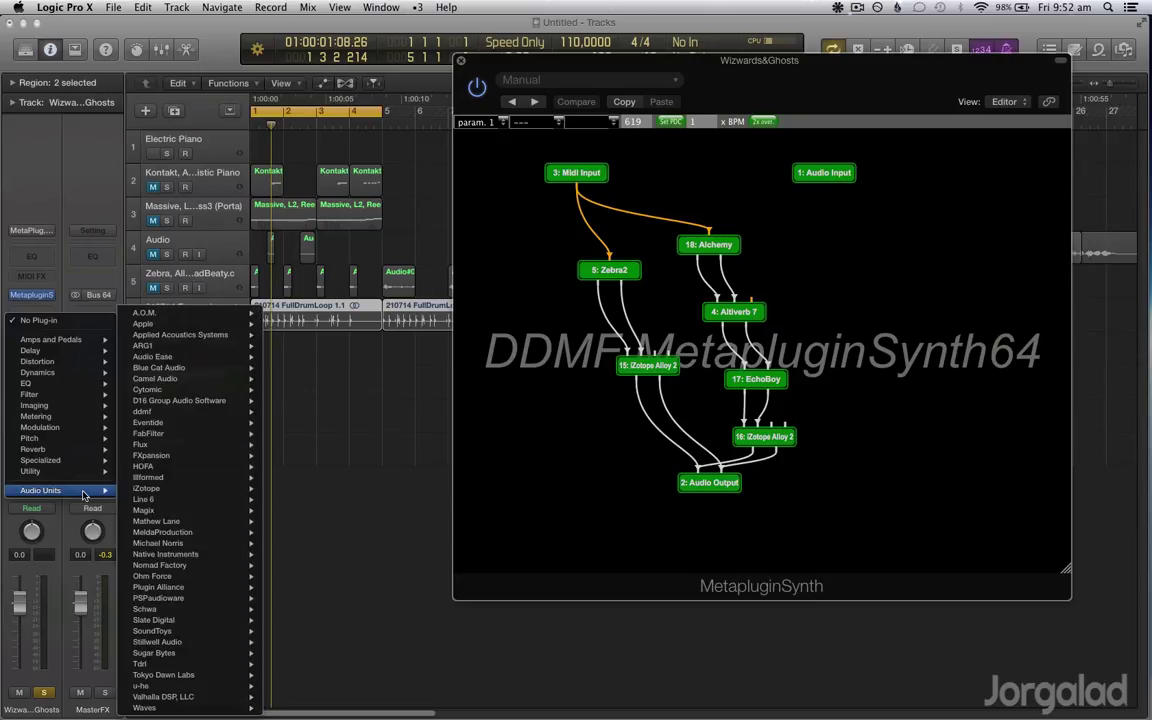
pyautogui.moveTo(215, 411)
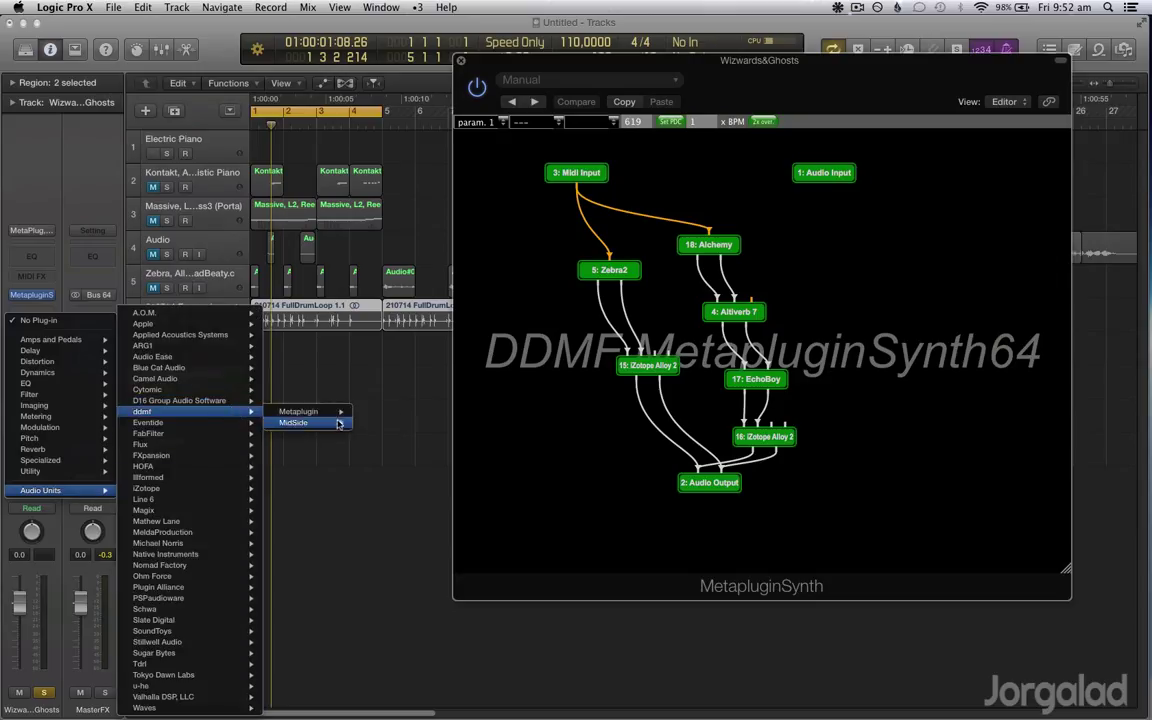
pyautogui.moveTo(300, 411)
pyautogui.click(378, 411)
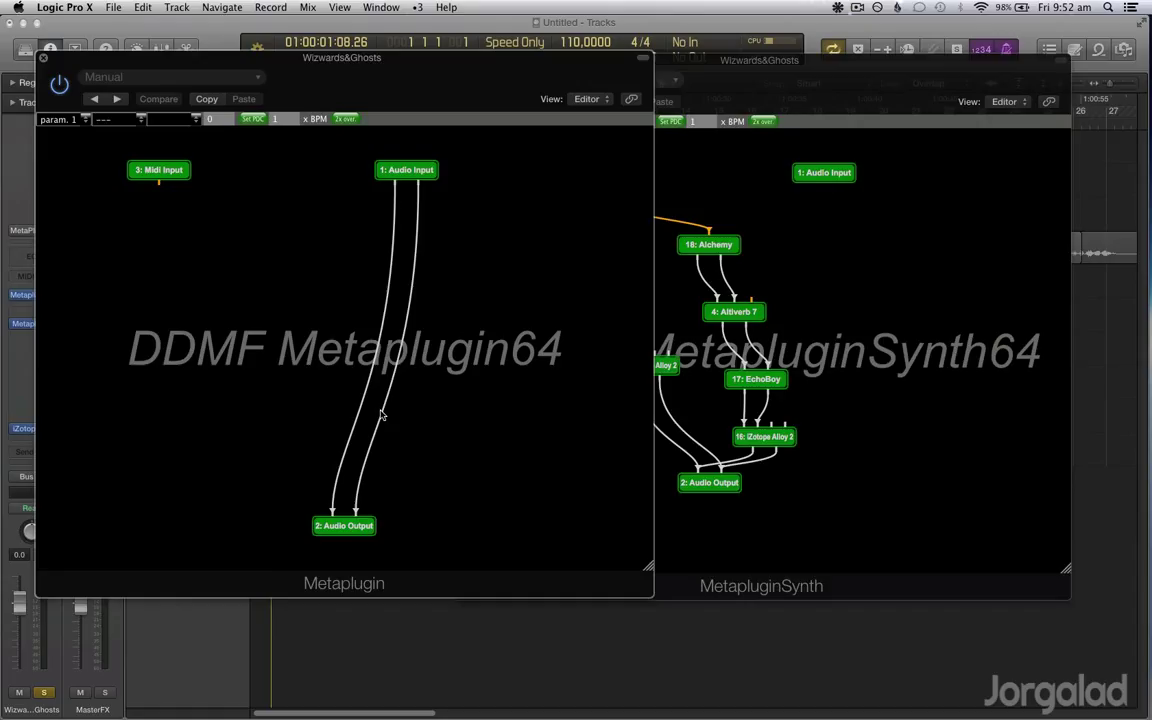
pyautogui.moveTo(768, 78); pyautogui.dragTo(871, 70)
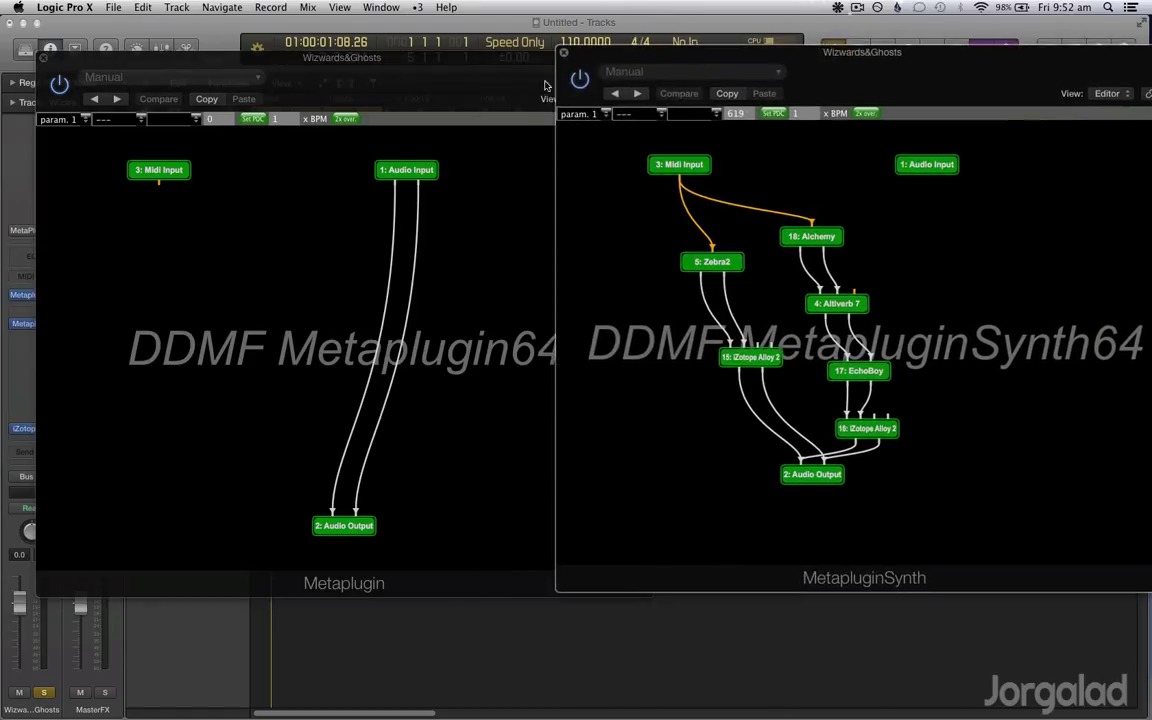
pyautogui.moveTo(518, 81); pyautogui.dragTo(502, 77)
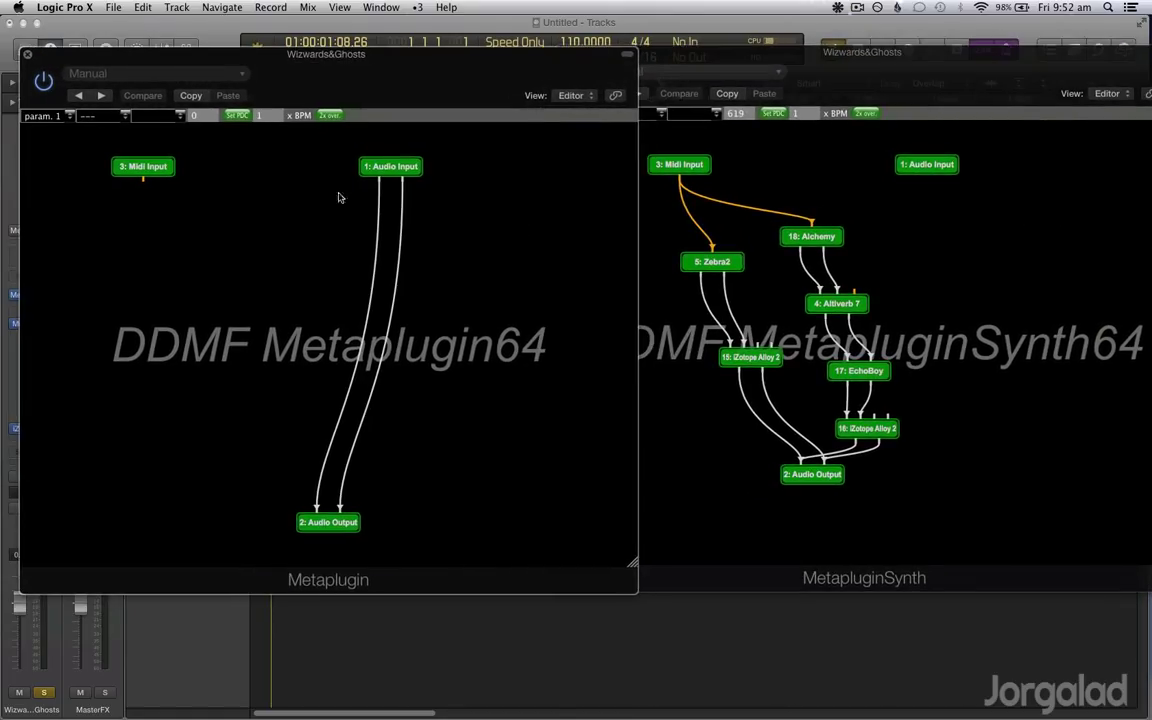
# Step: Add an iZotope Alloy 2 node, wired from both Audio Input channels to Audio Output
pyautogui.rightClick(301, 271)
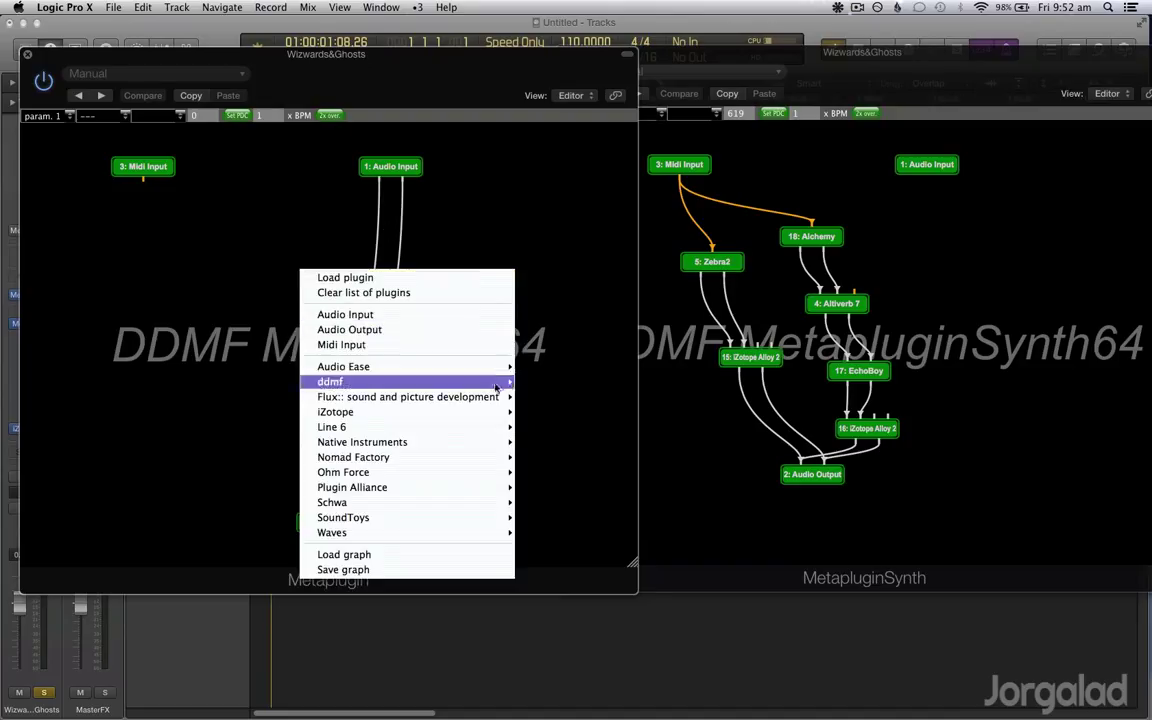
pyautogui.moveTo(510, 427)
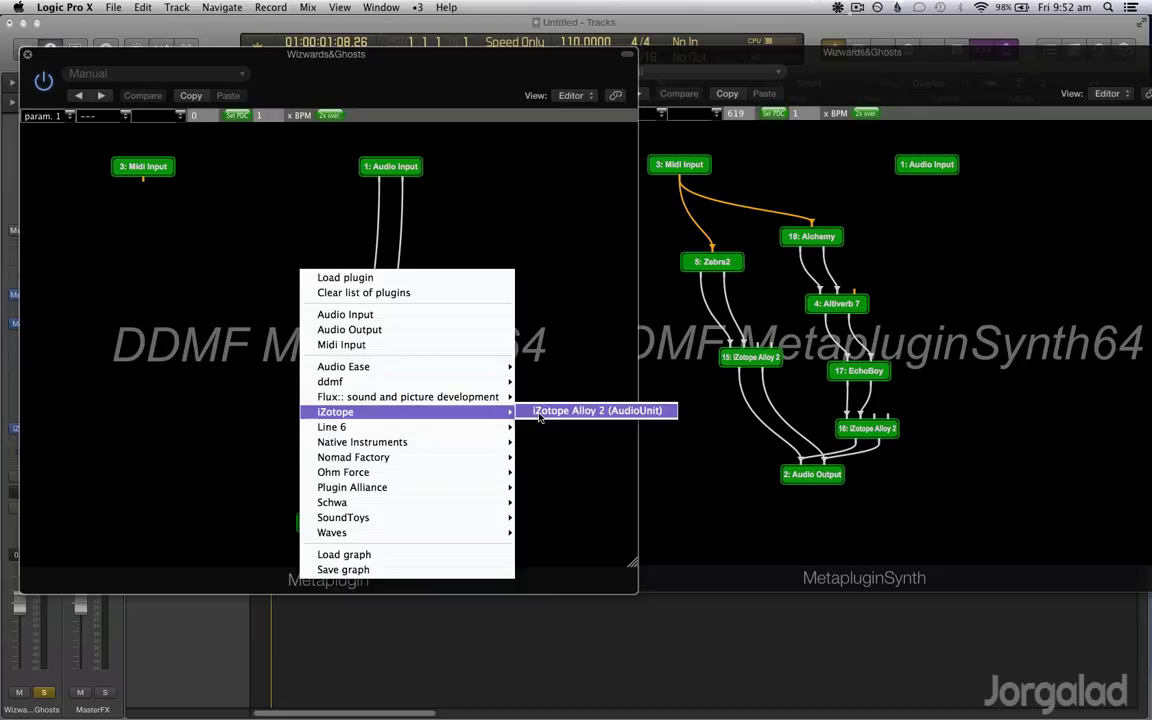
pyautogui.click(539, 411)
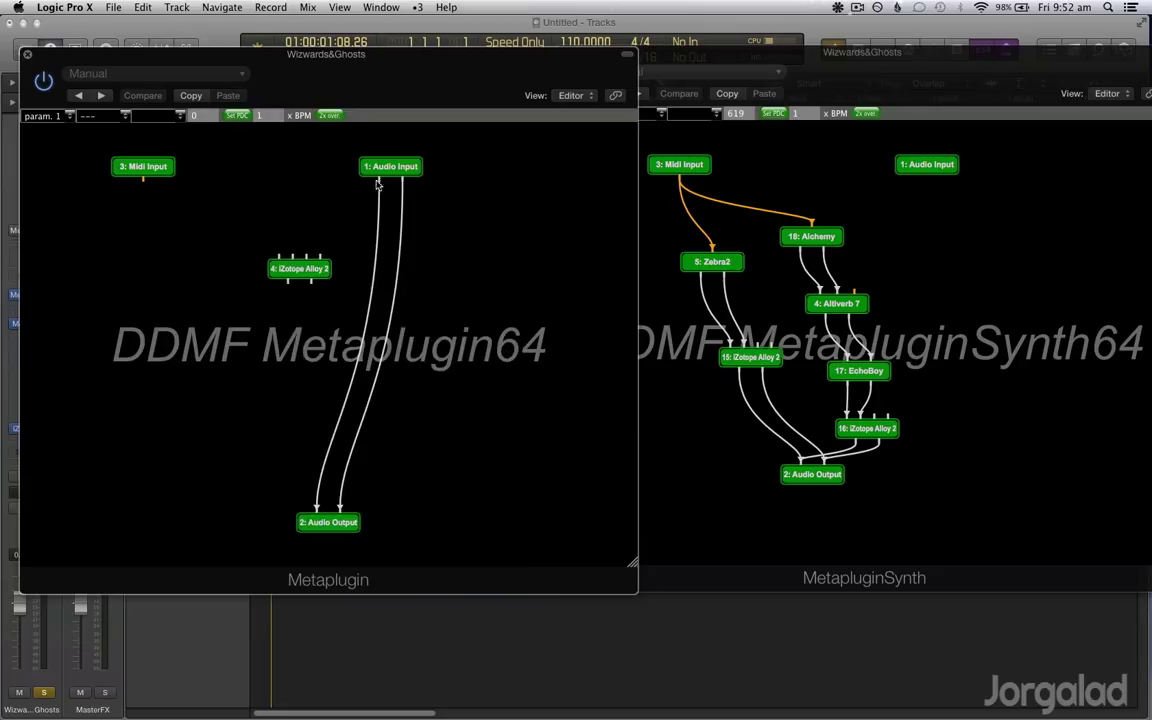
pyautogui.moveTo(379, 184); pyautogui.dragTo(281, 258)
pyautogui.moveTo(403, 188); pyautogui.dragTo(316, 505)
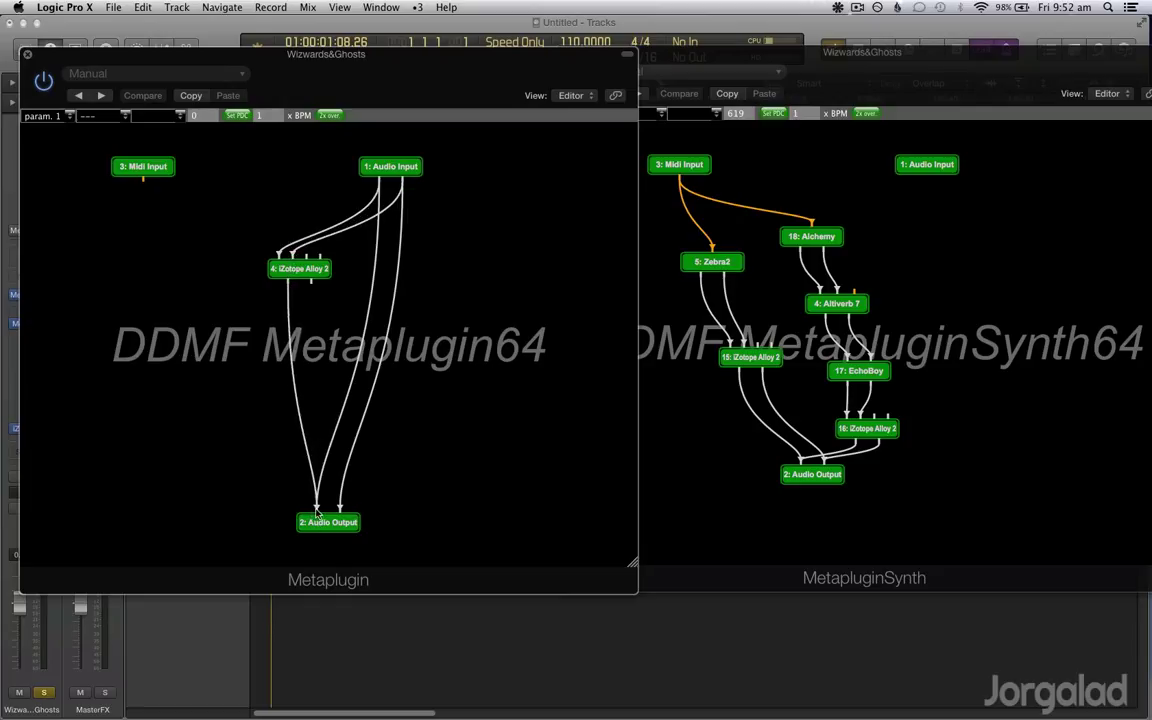
pyautogui.moveTo(311, 280); pyautogui.dragTo(345, 513)
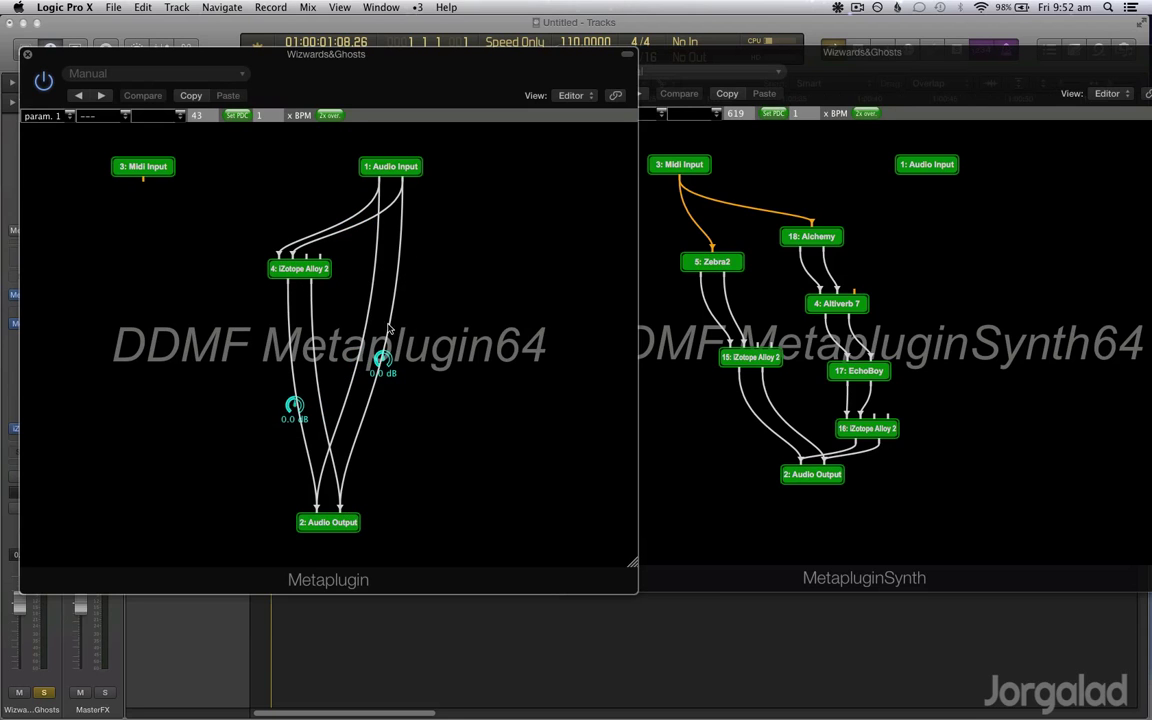
# Step: Check the iZotope Alloy 2 editor, then close it and return to the Metaplugin graph
pyautogui.doubleClick(329, 282)
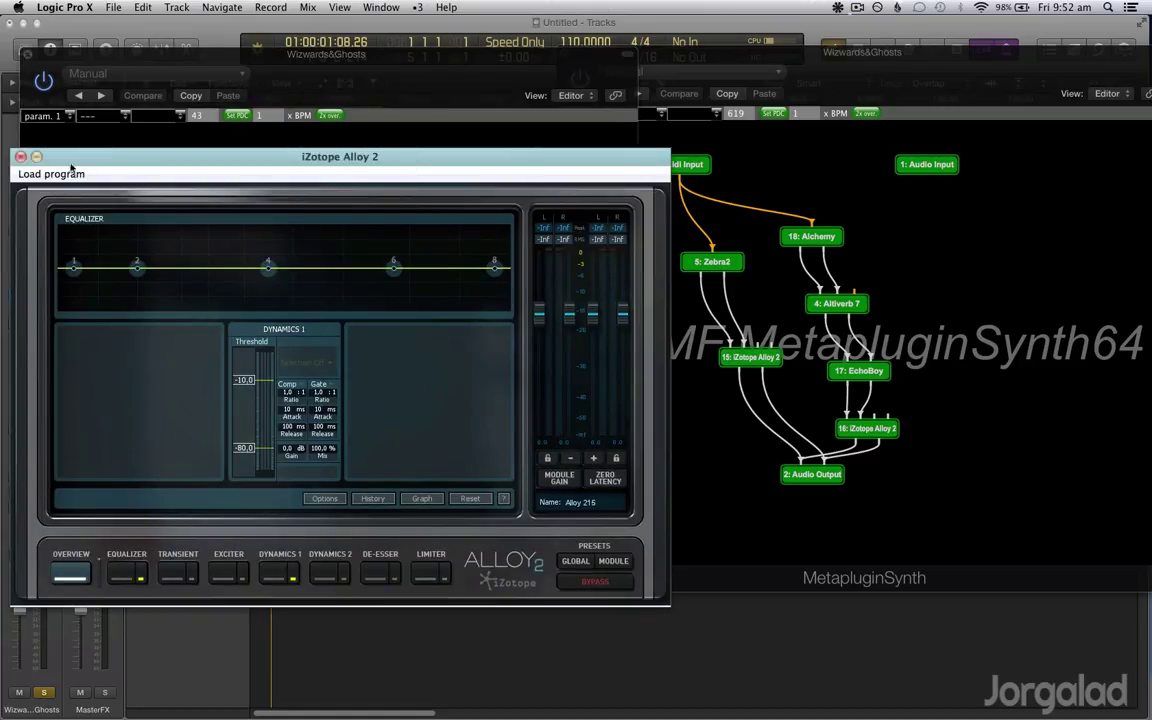
pyautogui.click(20, 156)
pyautogui.click(58, 63)
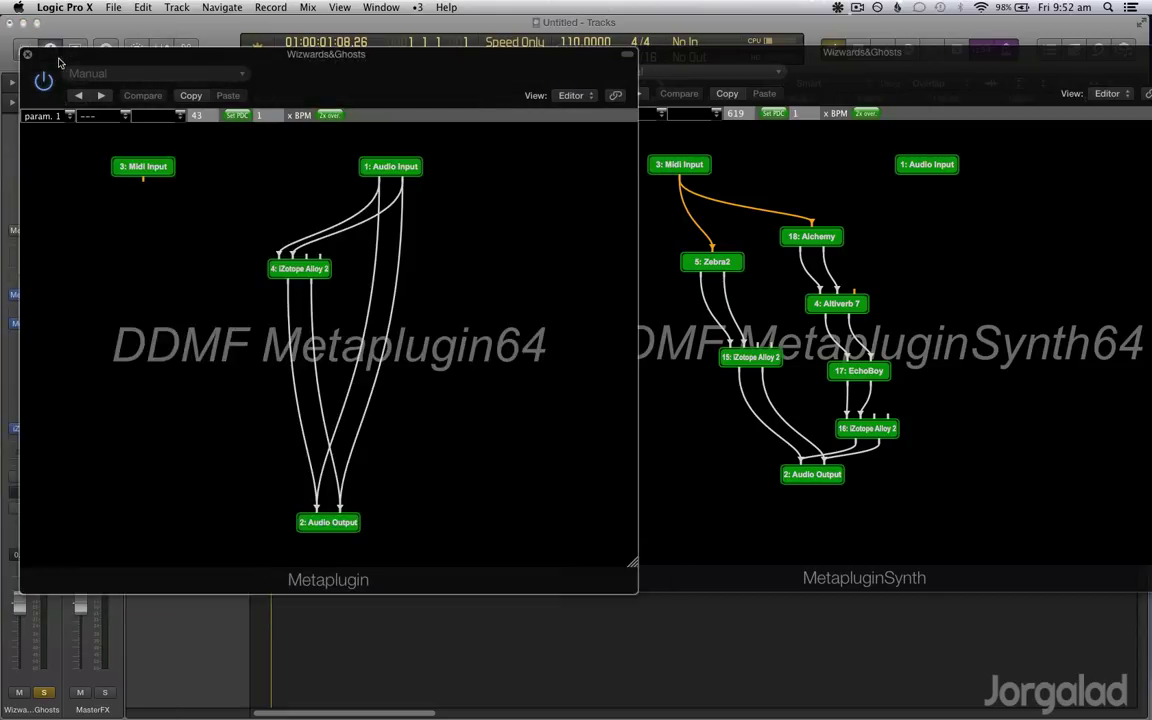
pyautogui.moveTo(399, 336)
# Step: Remove the Metaplugin insert from Wizwards&Ghosts and centre the MetapluginSynth graph window
pyautogui.click(27, 53)
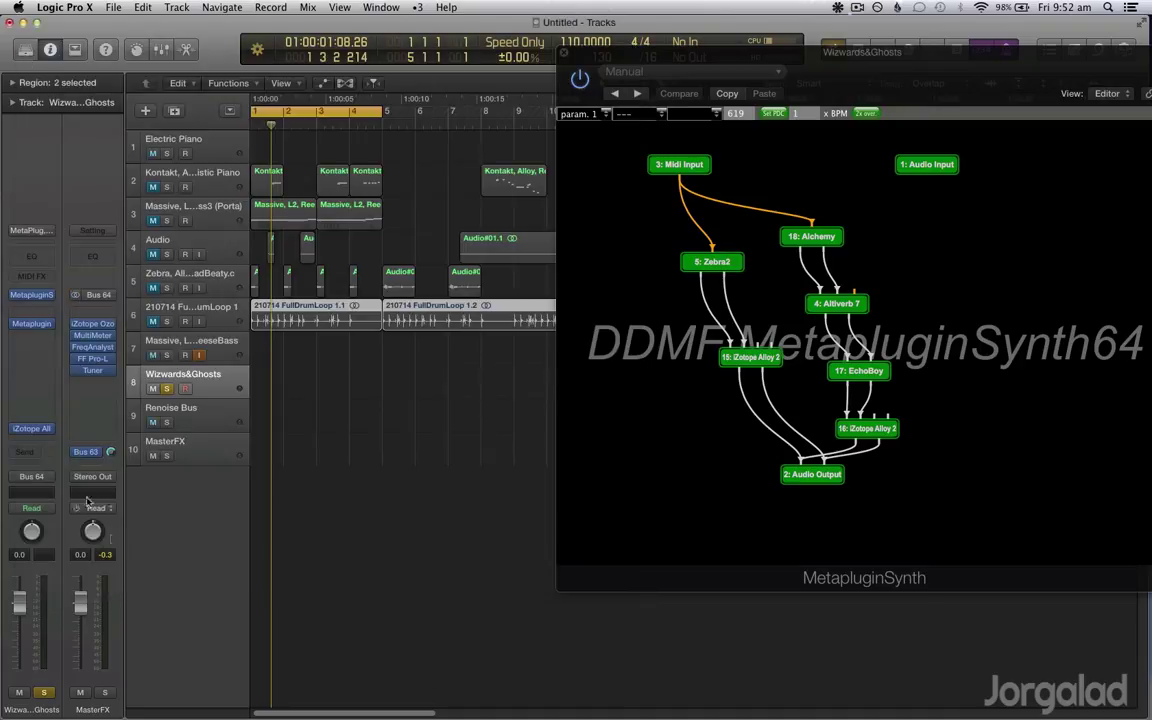
pyautogui.click(53, 325)
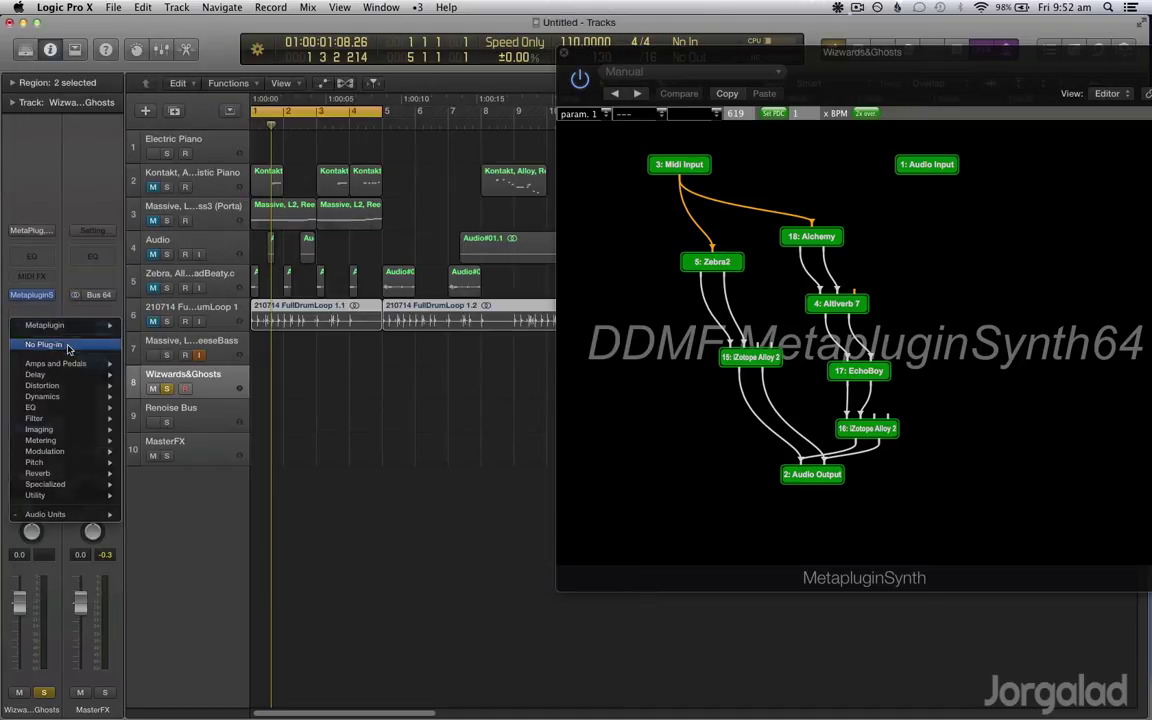
pyautogui.press('Escape')
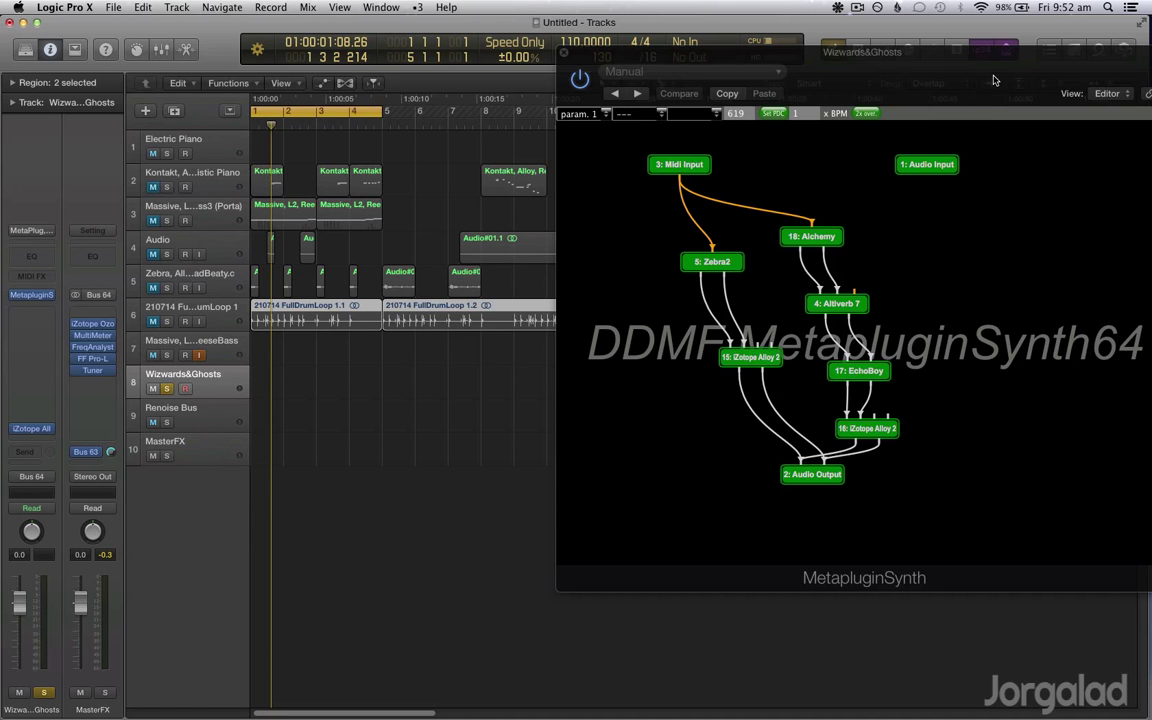
pyautogui.moveTo(895, 75); pyautogui.dragTo(714, 104)
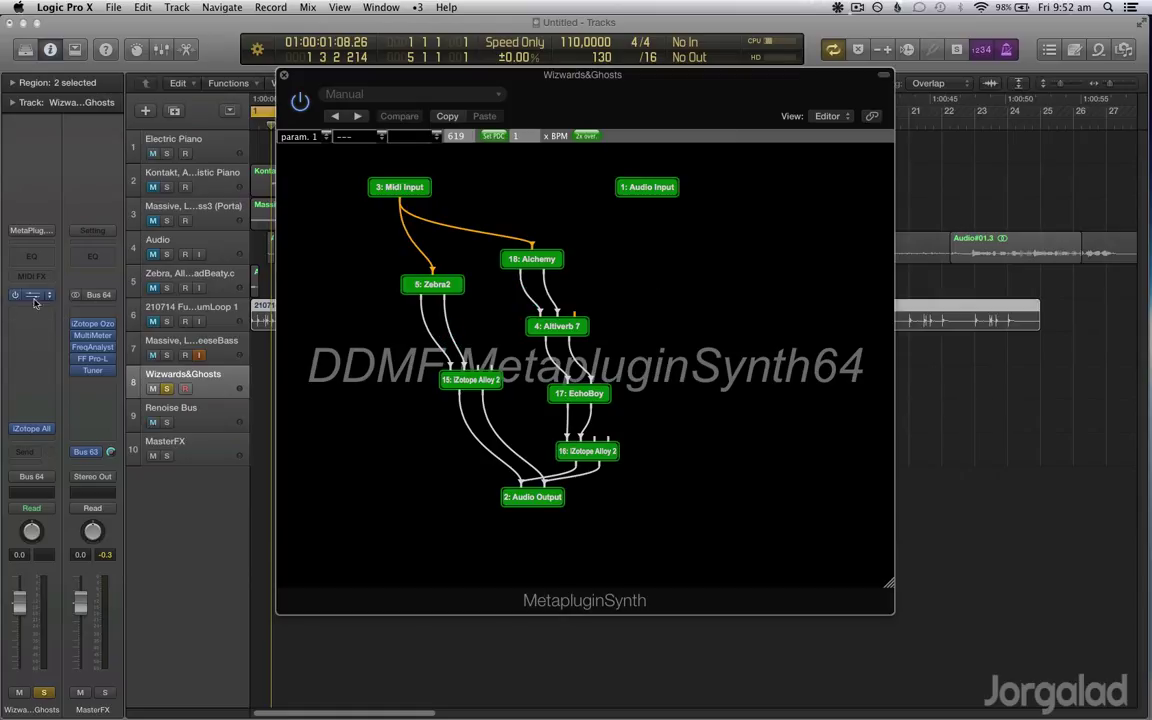
pyautogui.moveTo(52, 302)
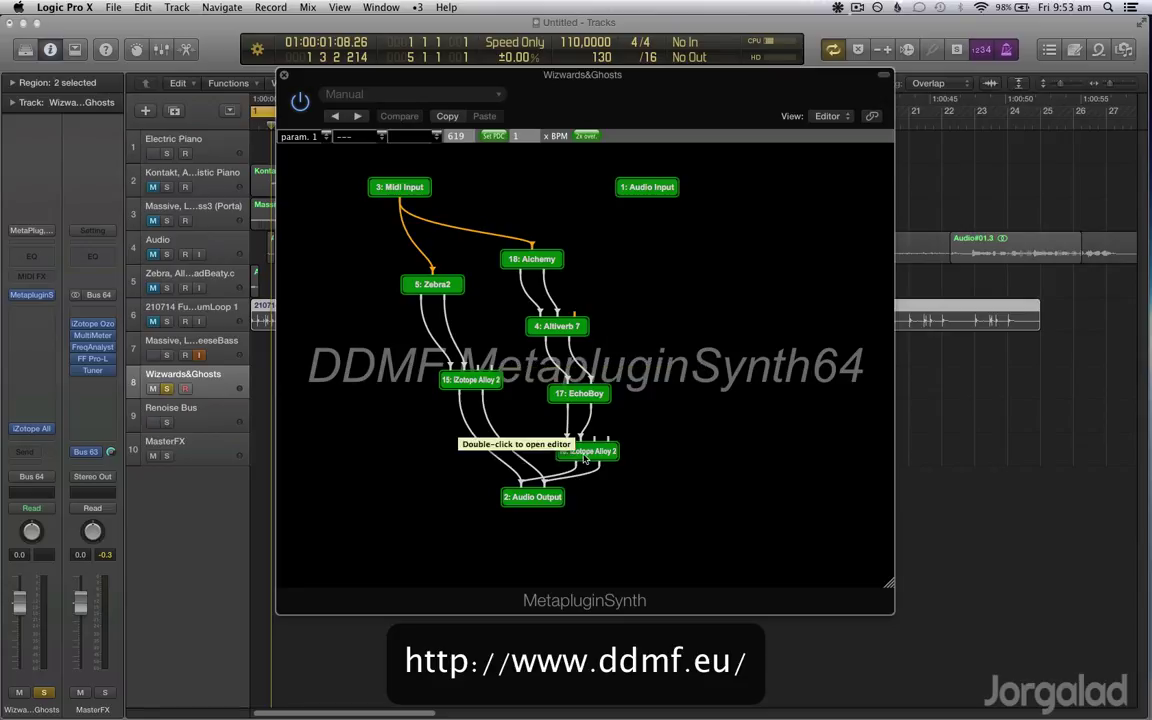
pyautogui.click(569, 421)
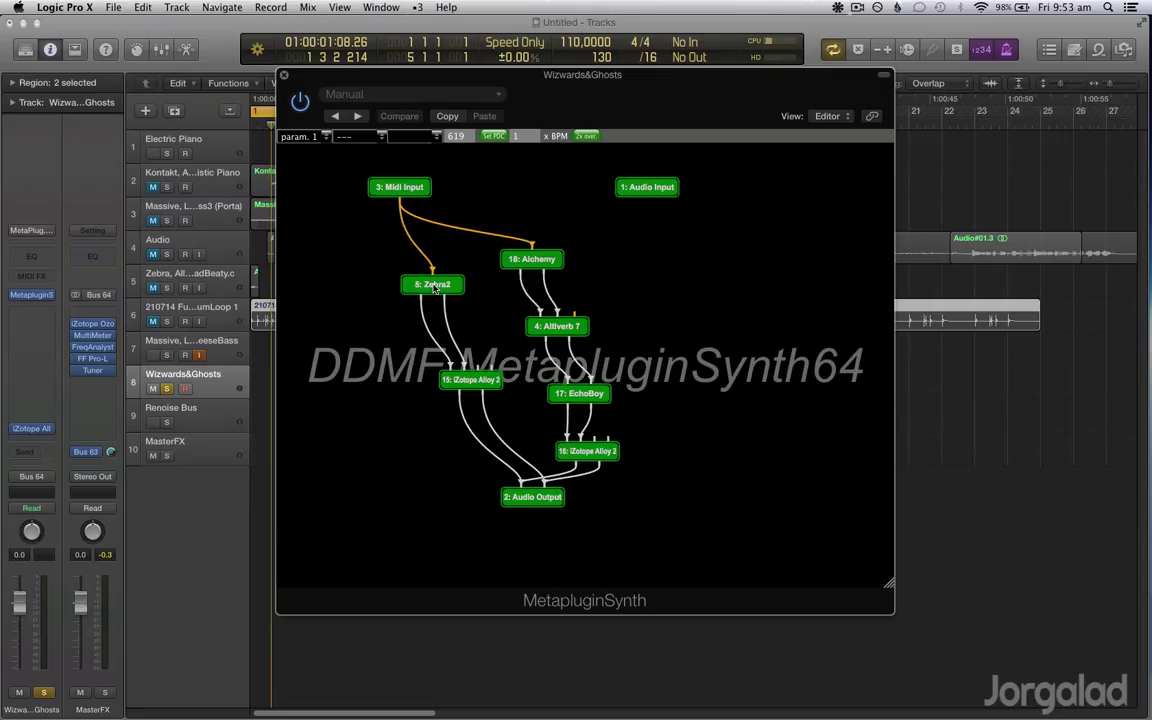
# Step: Check Zebra2's Synthesis page, then unplug the Midi Input cable from Alchemy
pyautogui.doubleClick(435, 287)
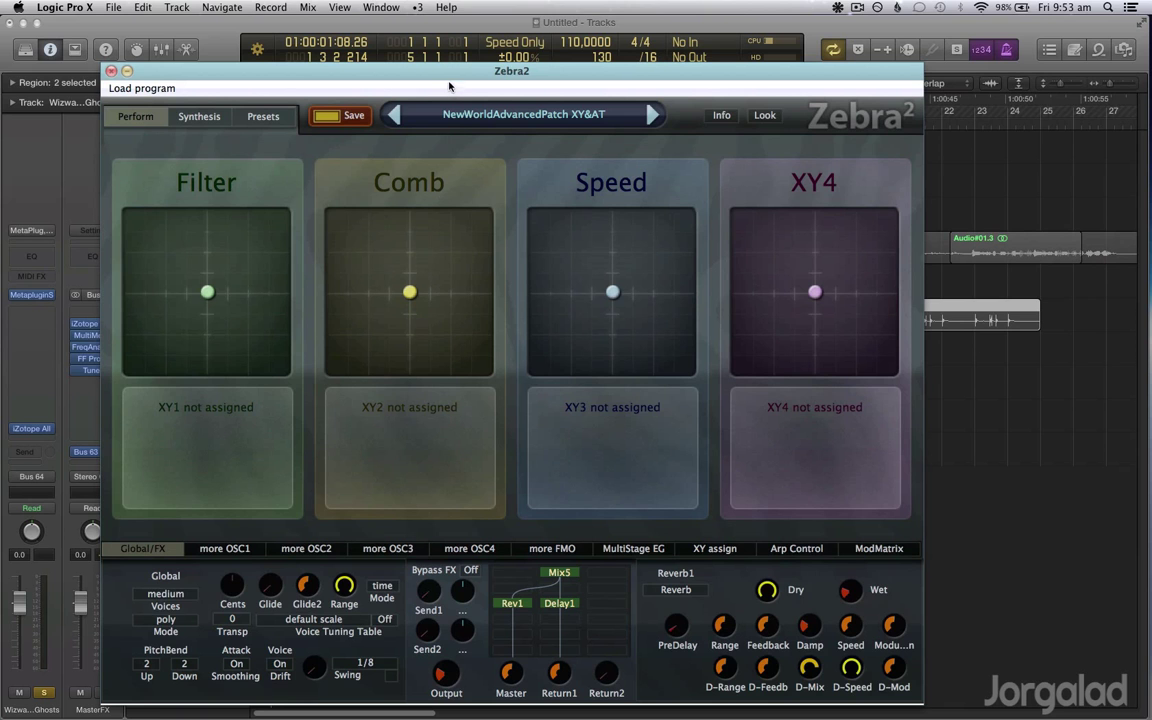
pyautogui.moveTo(443, 67); pyautogui.dragTo(448, 44)
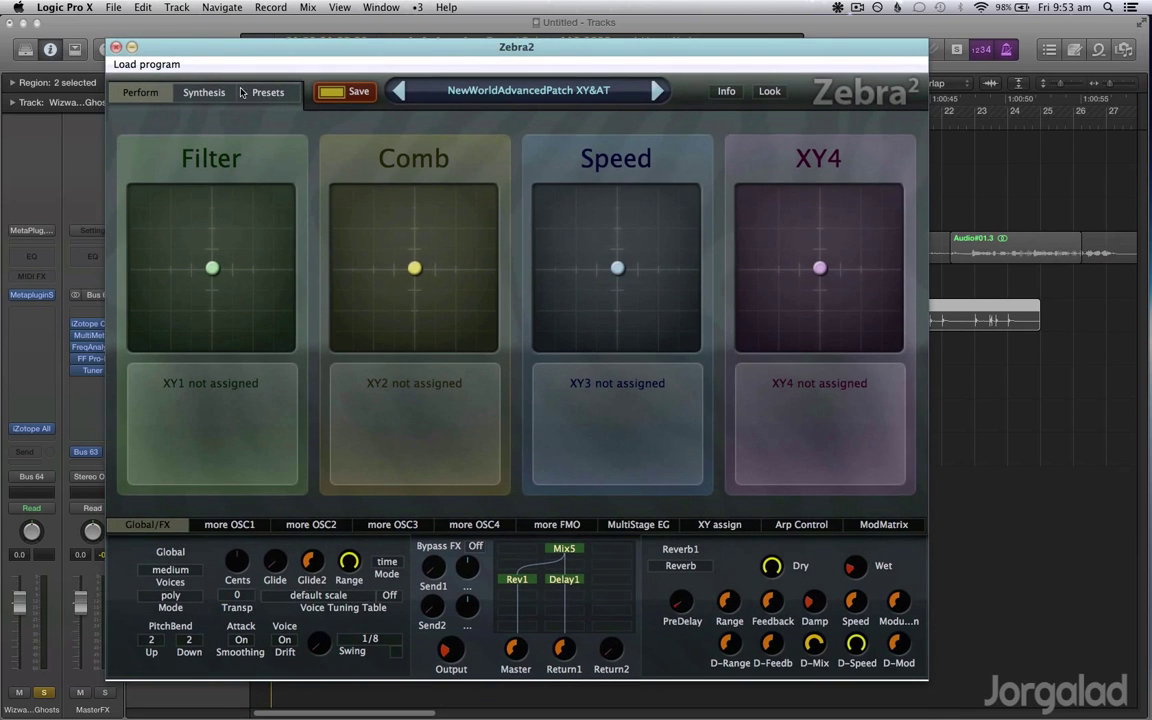
pyautogui.click(205, 92)
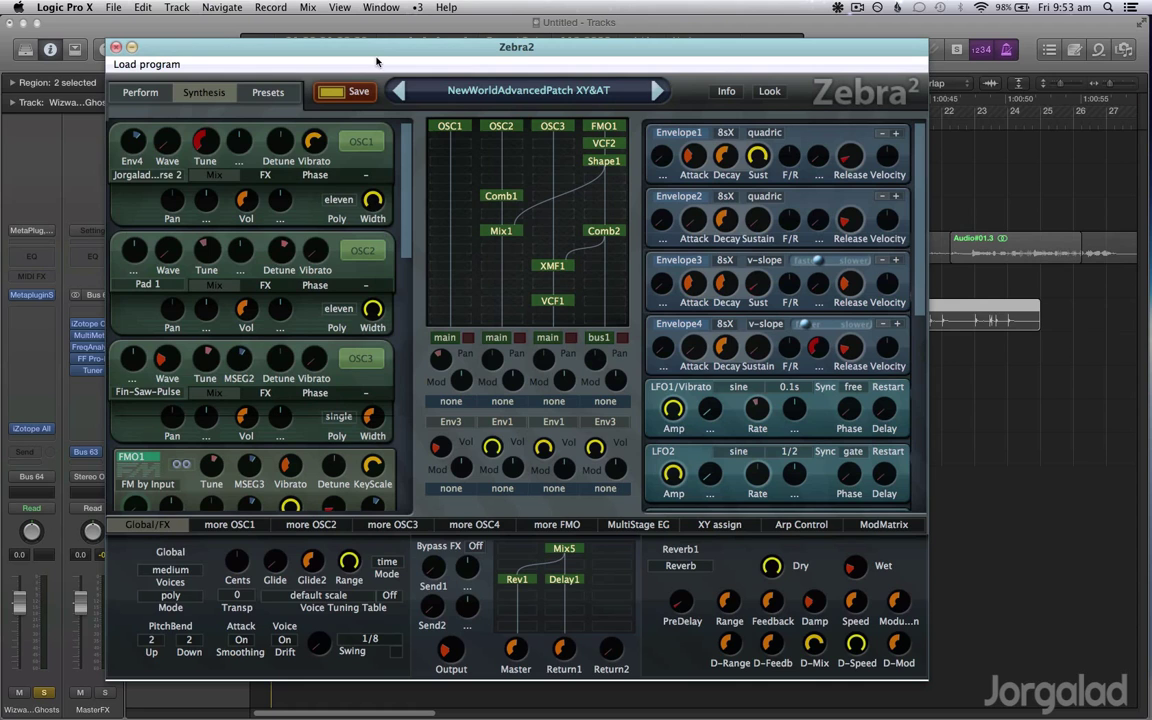
pyautogui.click(116, 48)
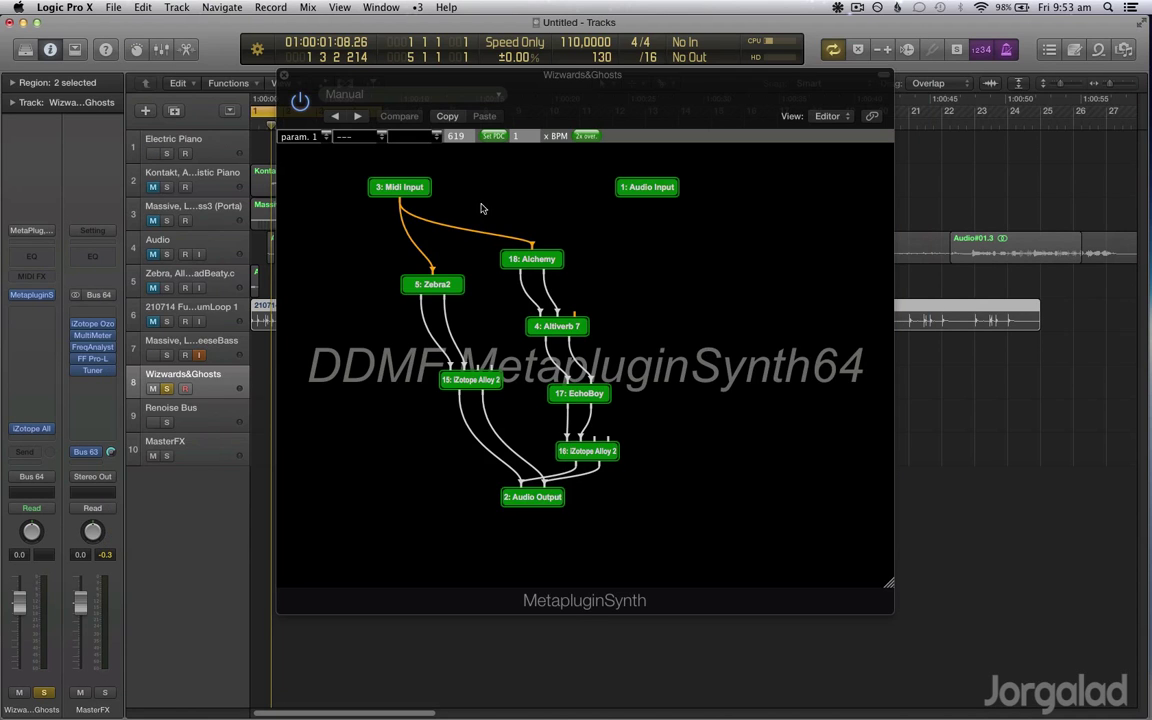
pyautogui.moveTo(440, 213); pyautogui.dragTo(472, 209)
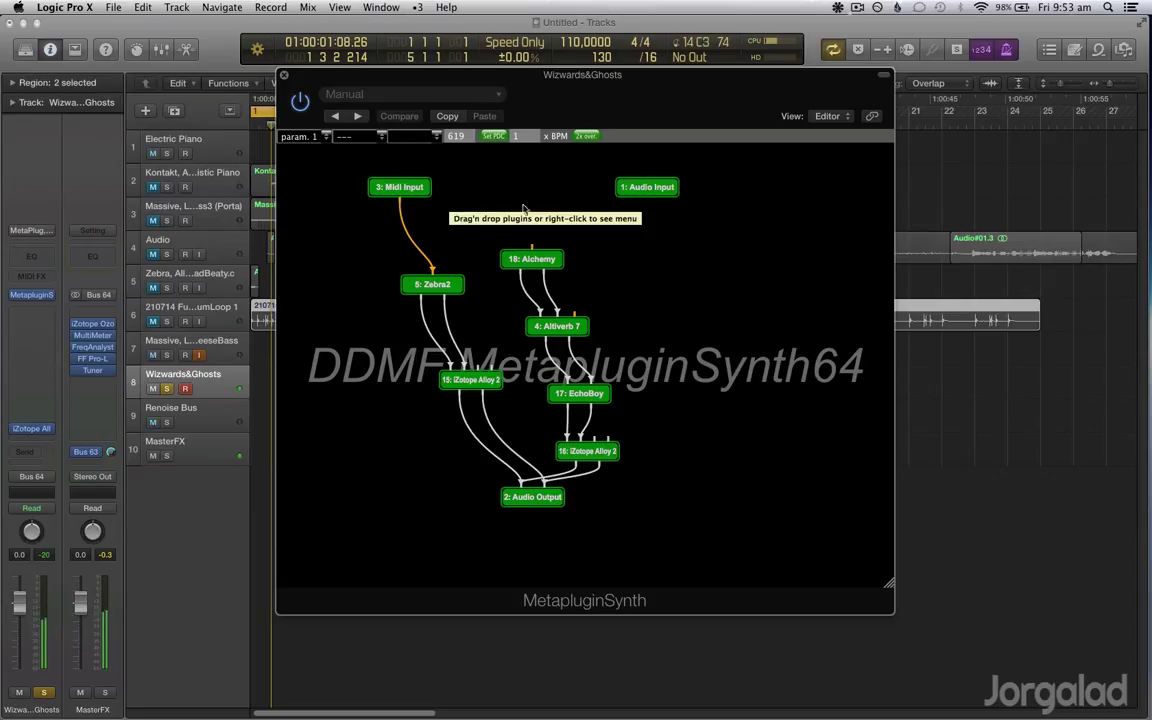
pyautogui.moveTo(632, 80); pyautogui.dragTo(707, 95)
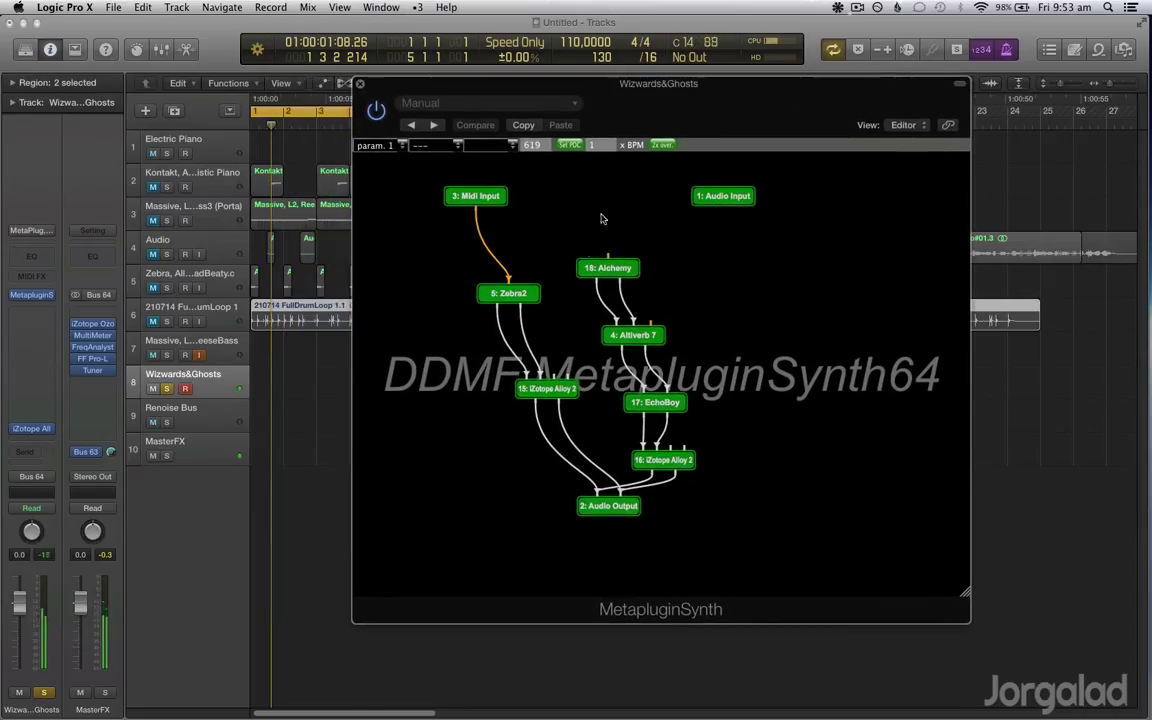
# Step: In Zebra2, select OSC1 to show its FX settings and toggle the main output switches
pyautogui.doubleClick(508, 293)
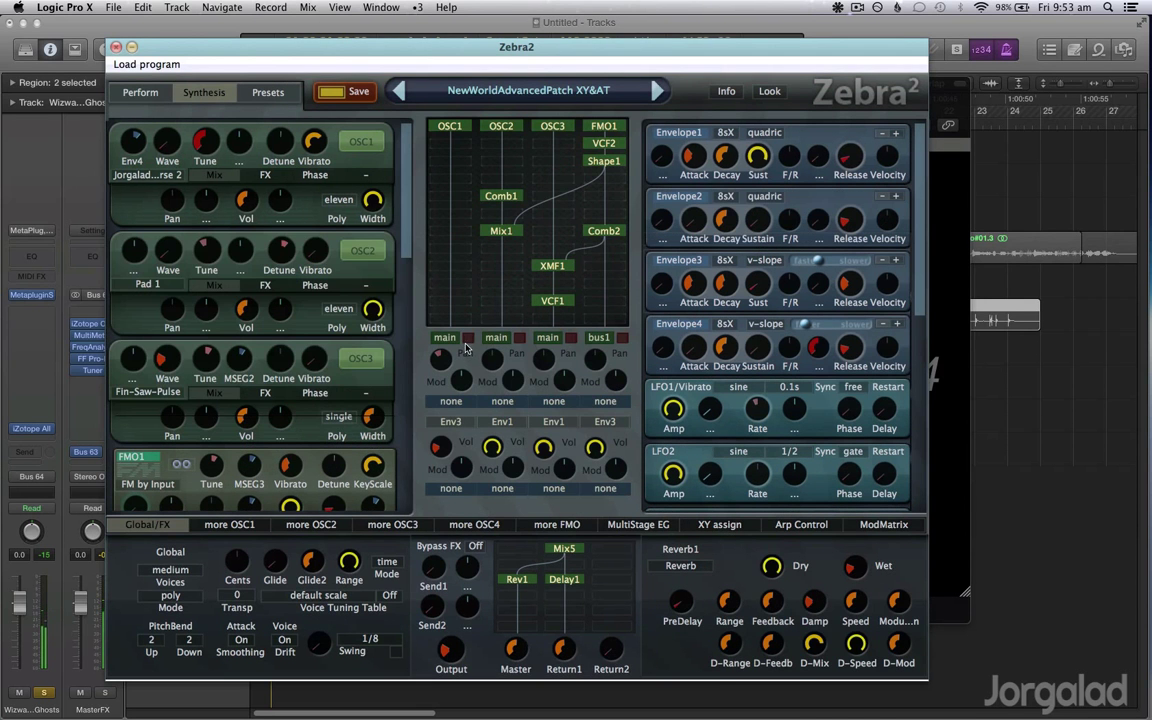
pyautogui.click(572, 338)
pyautogui.click(451, 126)
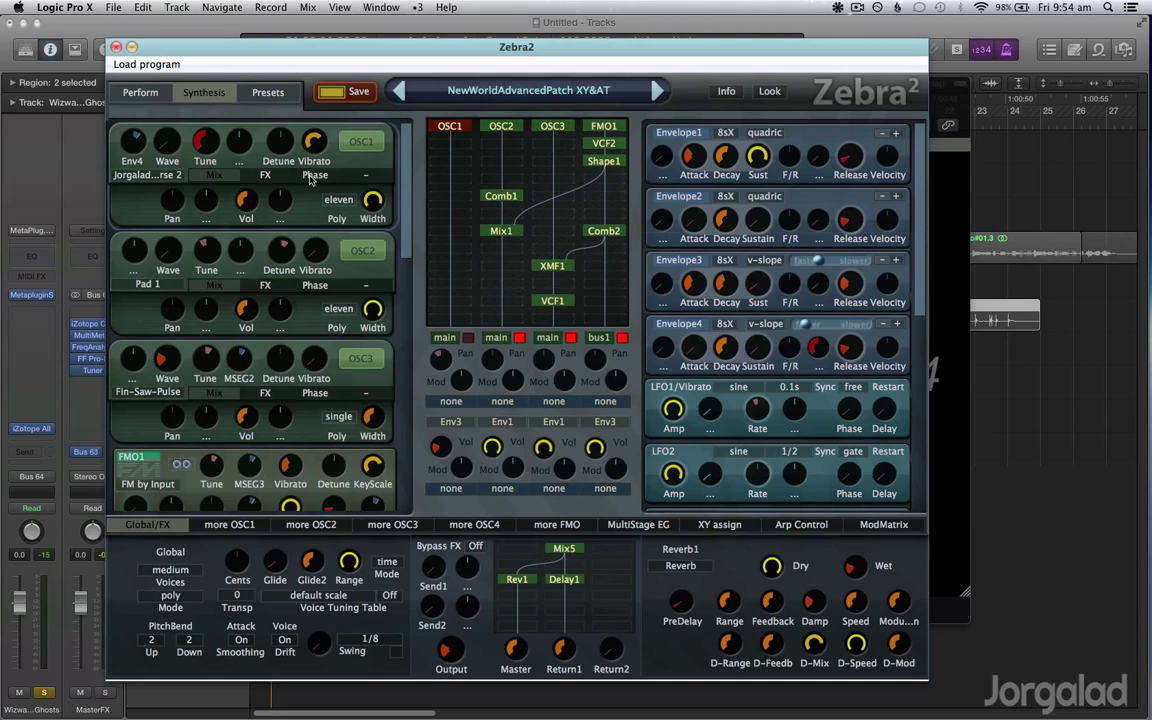
pyautogui.click(262, 175)
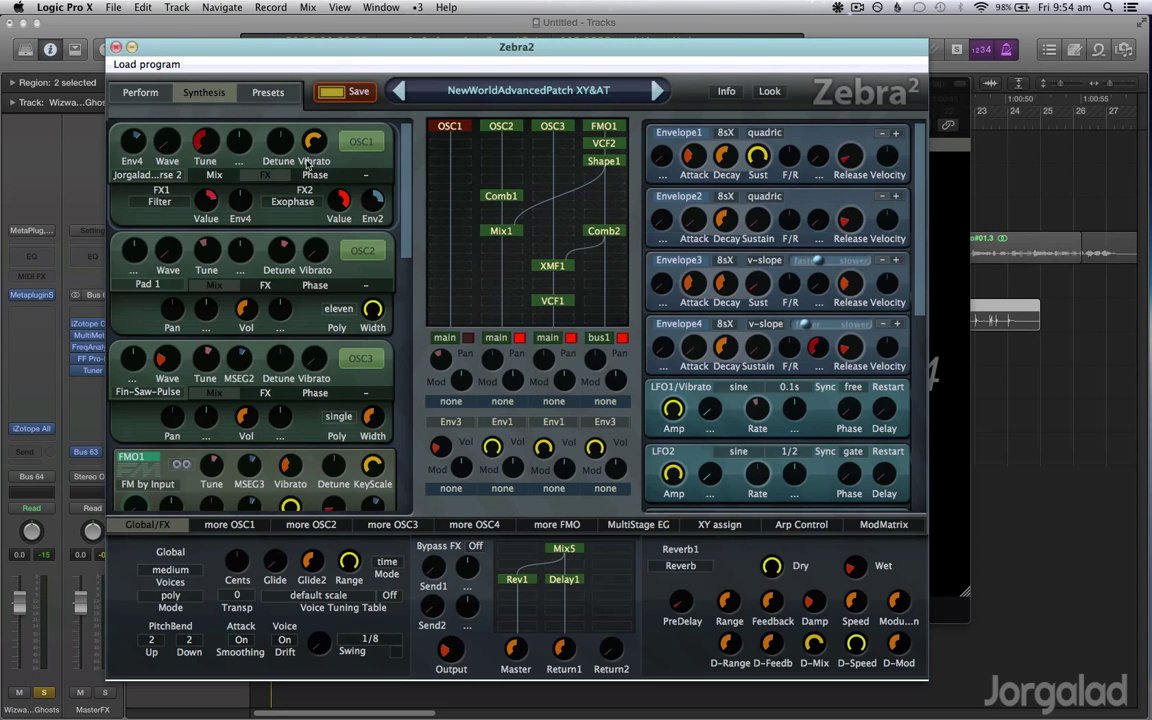
pyautogui.click(316, 175)
pyautogui.click(265, 176)
pyautogui.moveTo(597, 449)
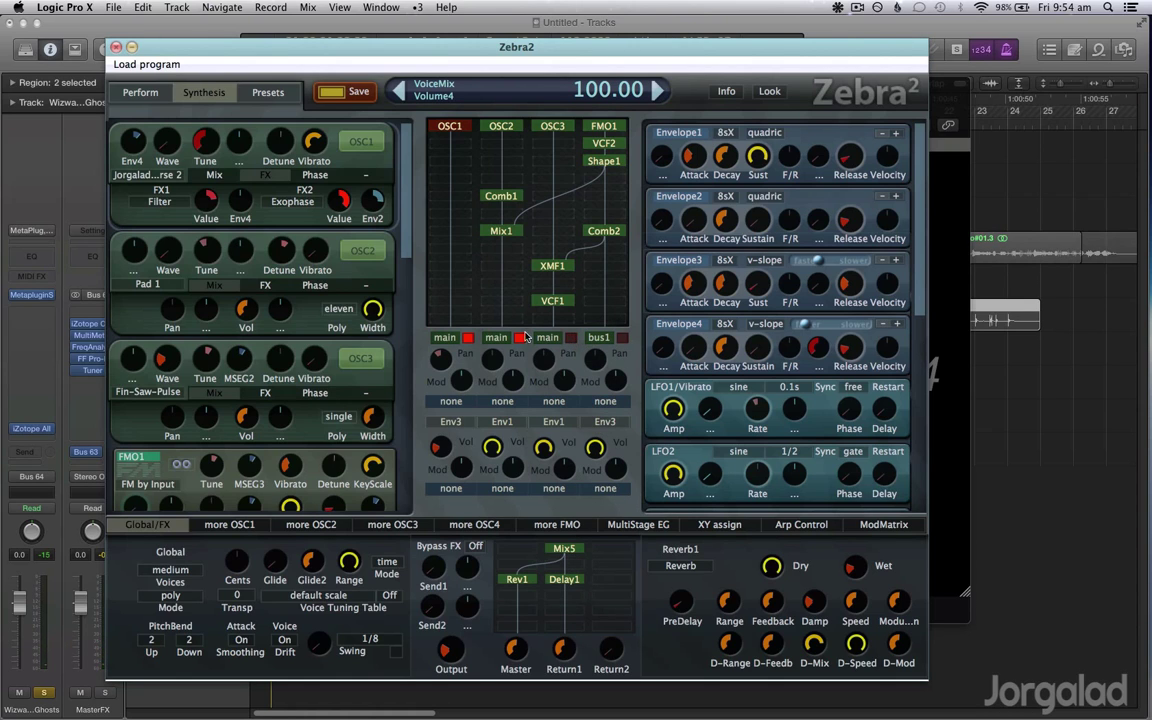
pyautogui.click(469, 339)
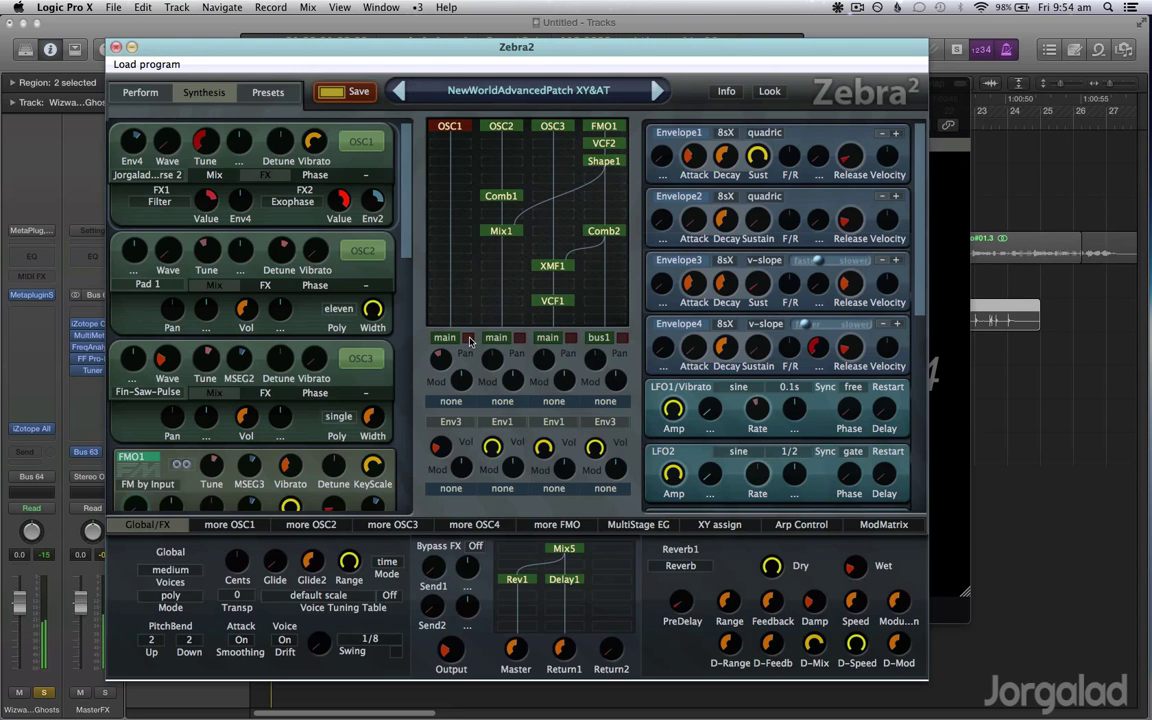
# Step: Close Zebra2 and wire a cable from Midi Input to Alchemy
pyautogui.click(116, 48)
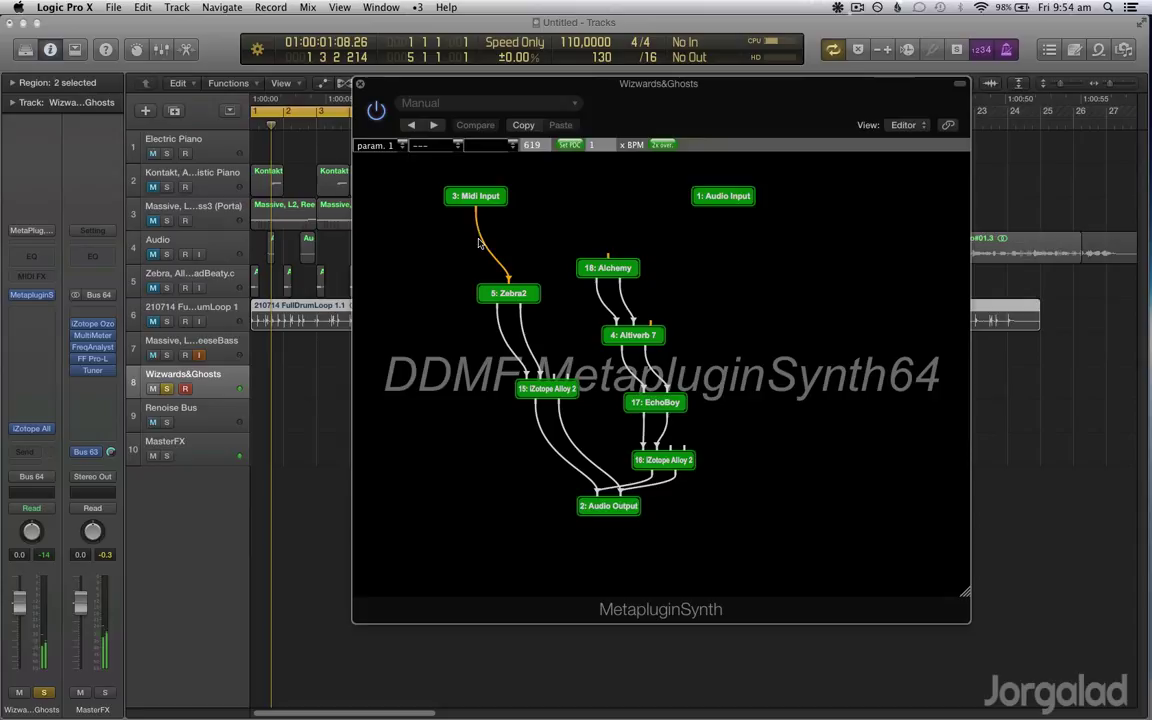
pyautogui.moveTo(477, 208); pyautogui.dragTo(613, 253)
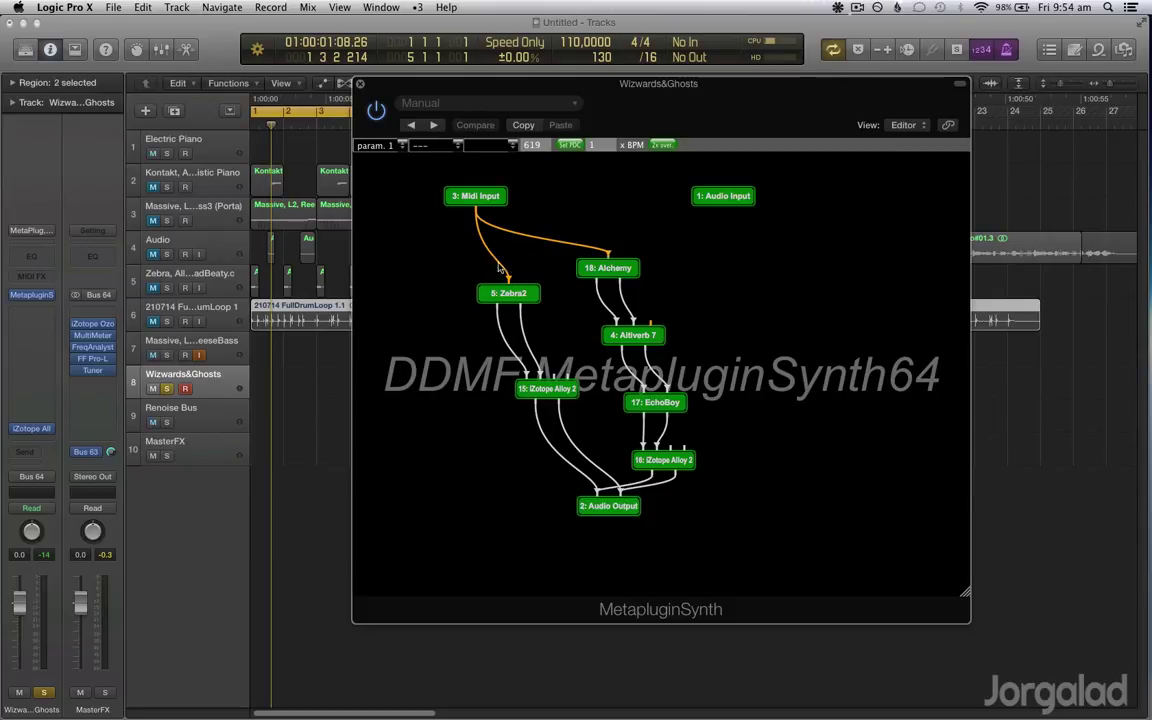
pyautogui.moveTo(509, 282); pyautogui.dragTo(482, 262)
# Step: Set Alchemy's master Coarse-Tune to 0 semis
pyautogui.doubleClick(612, 268)
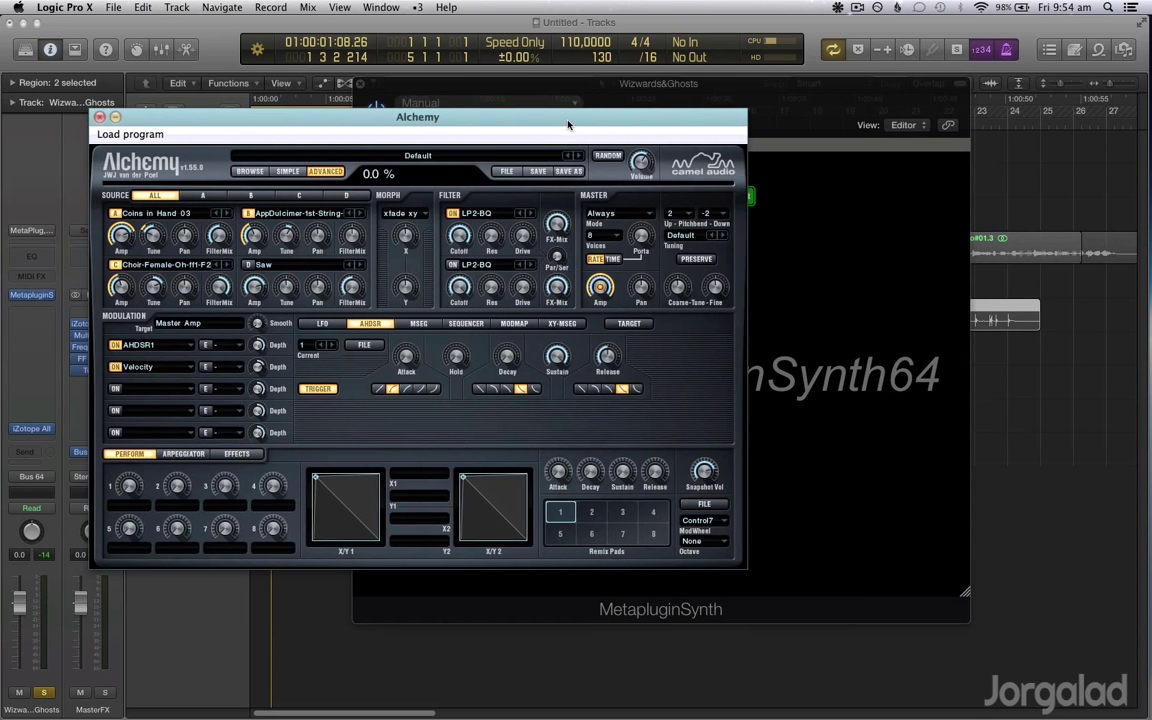
pyautogui.moveTo(510, 112); pyautogui.dragTo(738, 93)
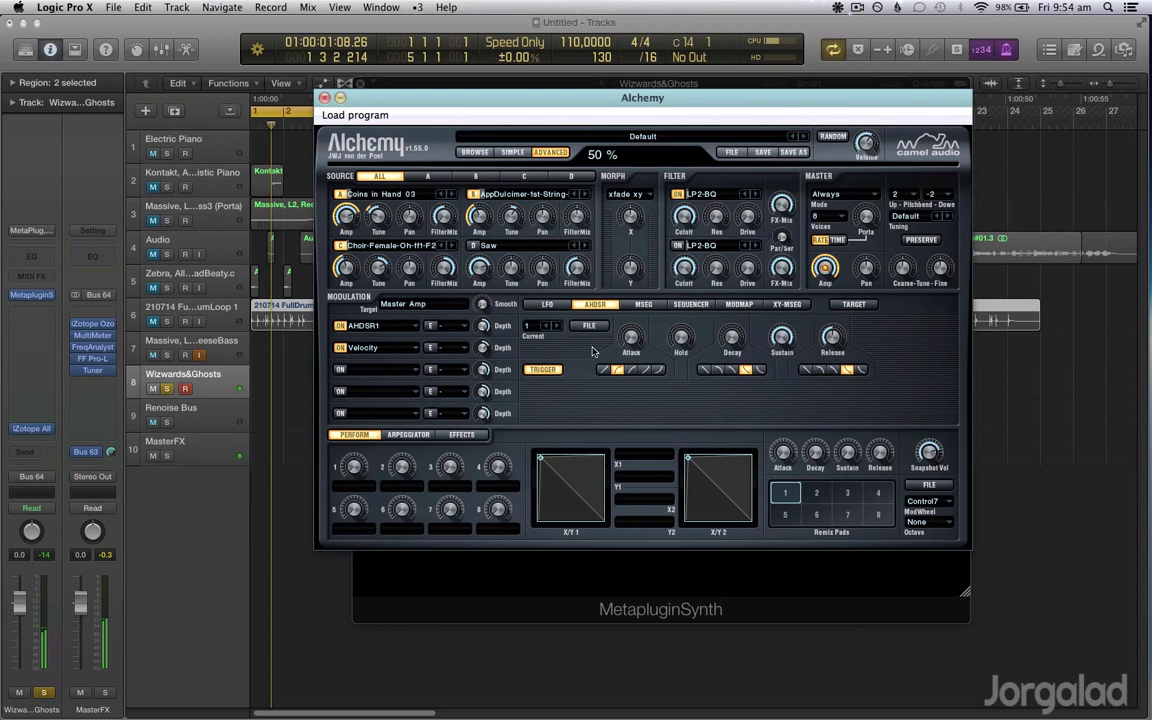
pyautogui.click(902, 270)
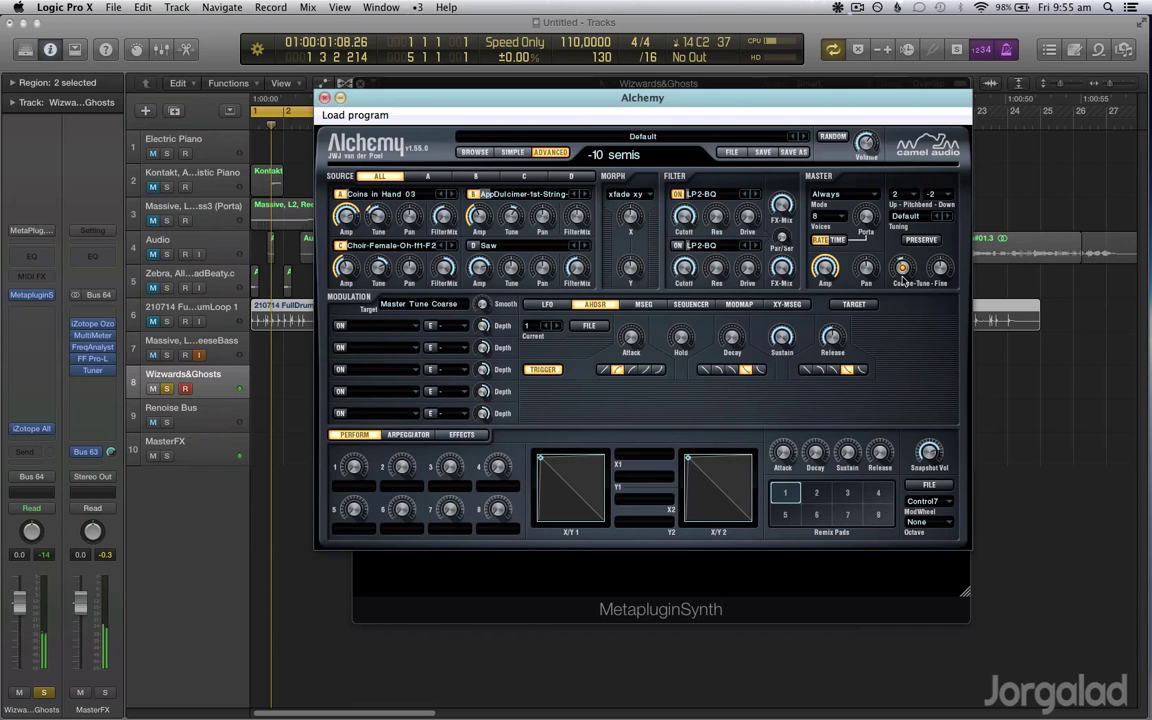
pyautogui.moveTo(903, 282); pyautogui.dragTo(903, 271)
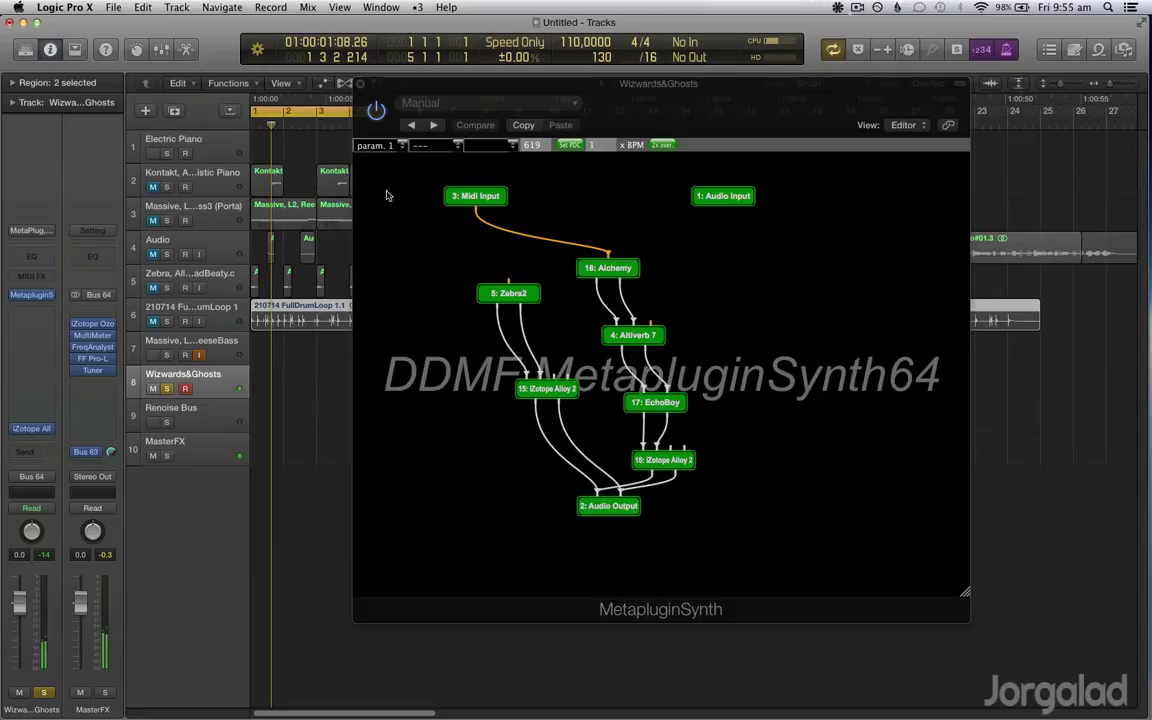
# Step: Wire a cable from the Midi Input node back to Zebra2's input
pyautogui.moveTo(476, 206); pyautogui.dragTo(513, 263)
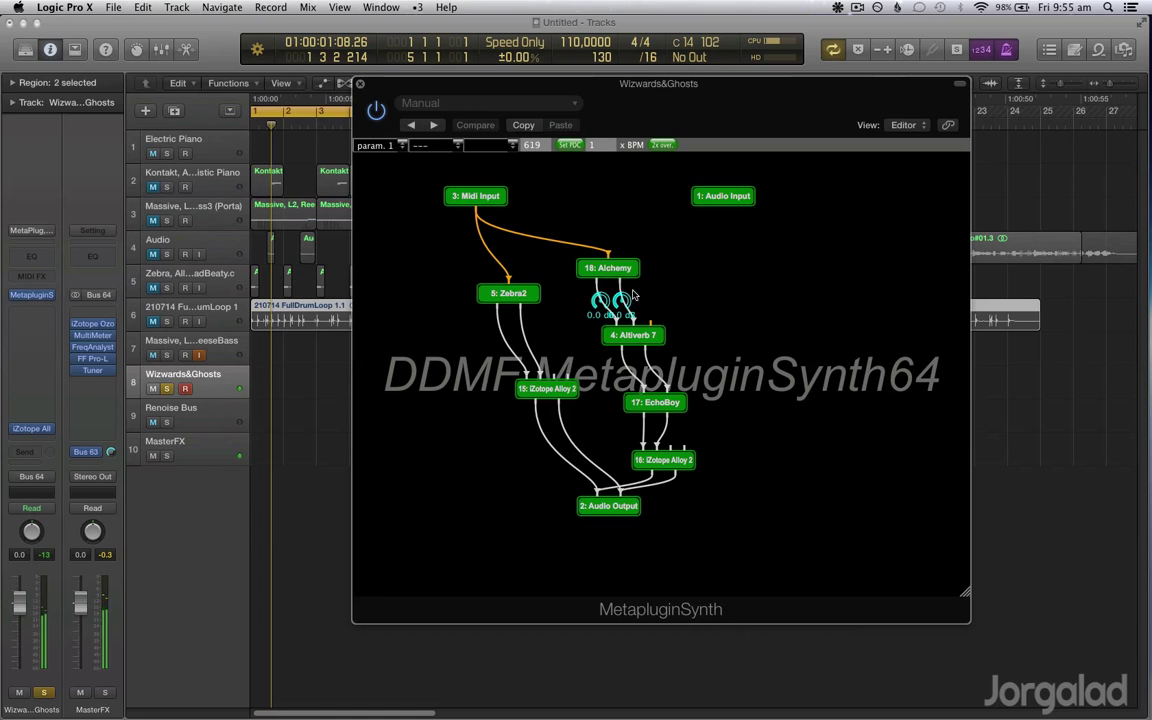
pyautogui.doubleClick(512, 296)
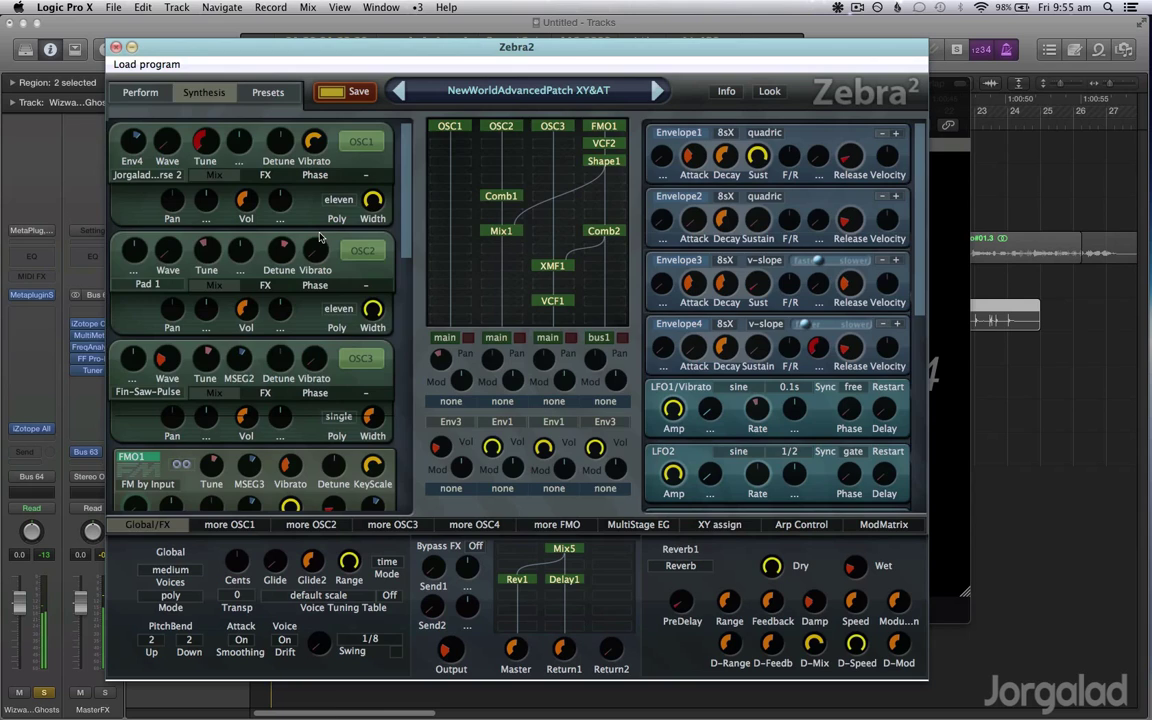
pyautogui.click(150, 97)
pyautogui.moveTo(409, 255); pyautogui.dragTo(370, 292)
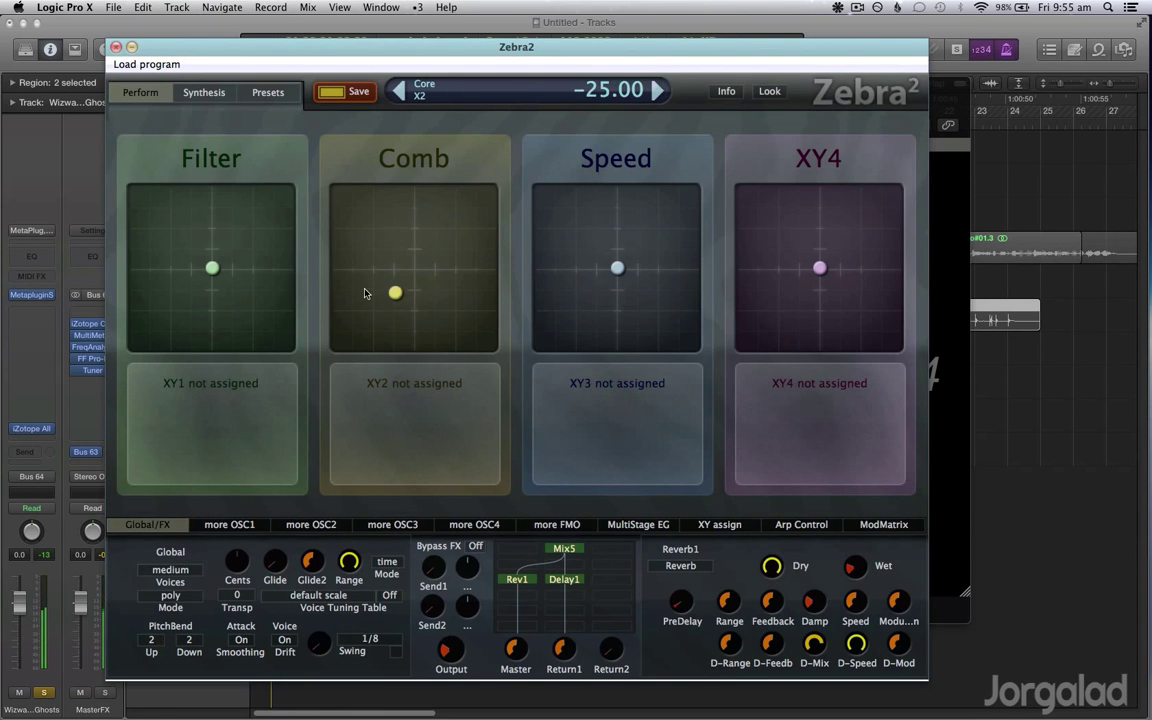
pyautogui.moveTo(212, 268)
pyautogui.mouseDown()
pyautogui.moveTo(231, 257)
pyautogui.moveTo(200, 186)
pyautogui.moveTo(240, 333)
pyautogui.moveTo(222, 262)
pyautogui.moveTo(212, 266)
pyautogui.mouseUp()
pyautogui.moveTo(617, 268); pyautogui.dragTo(590, 290)
pyautogui.moveTo(395, 292); pyautogui.dragTo(335, 245)
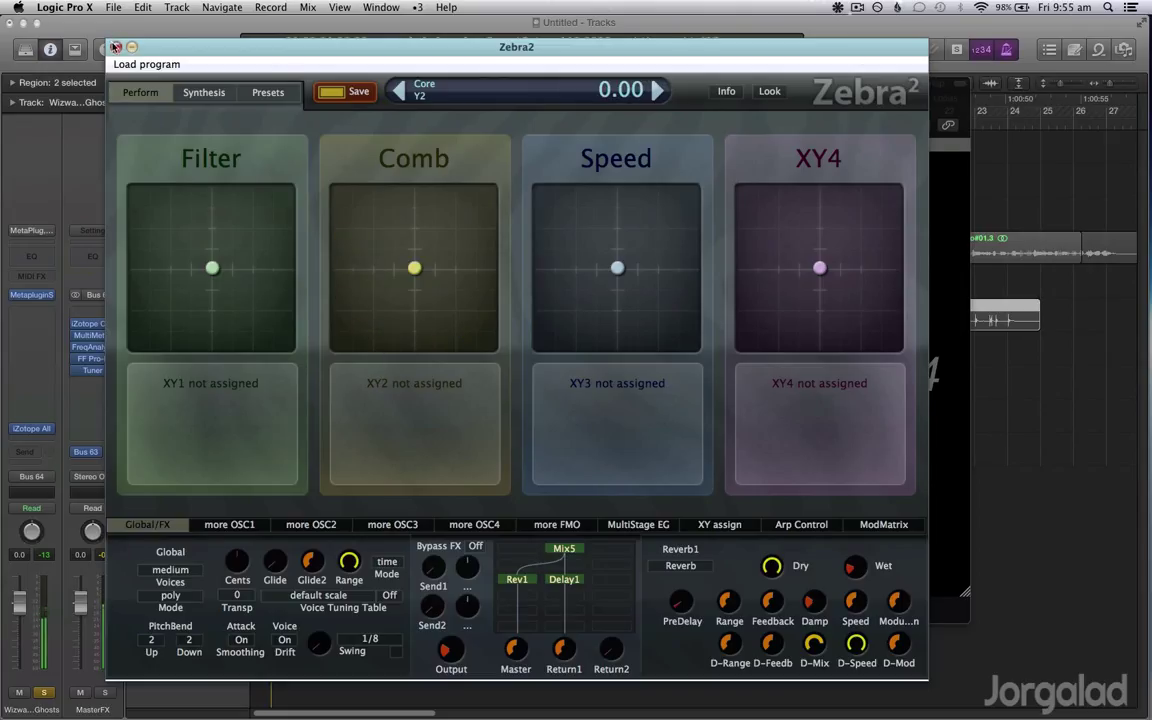
pyautogui.click(117, 47)
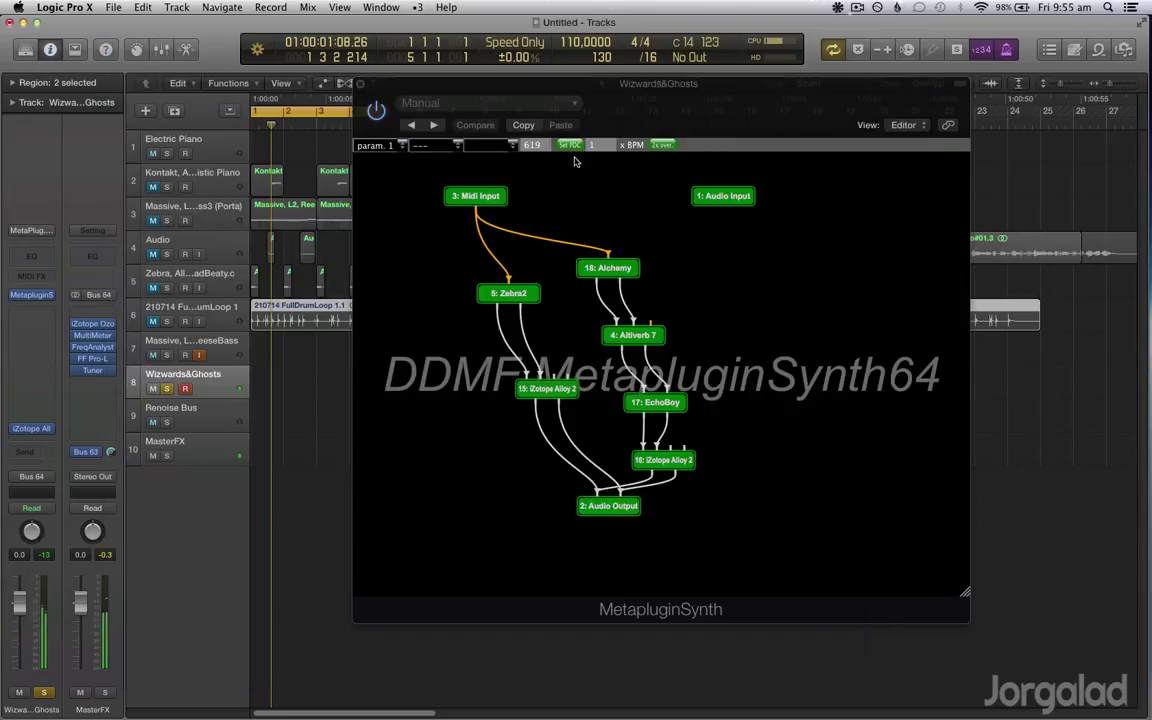
# Step: Open Alchemy, view the B, C and A amp envelopes, then Source A's detailed settings
pyautogui.doubleClick(620, 272)
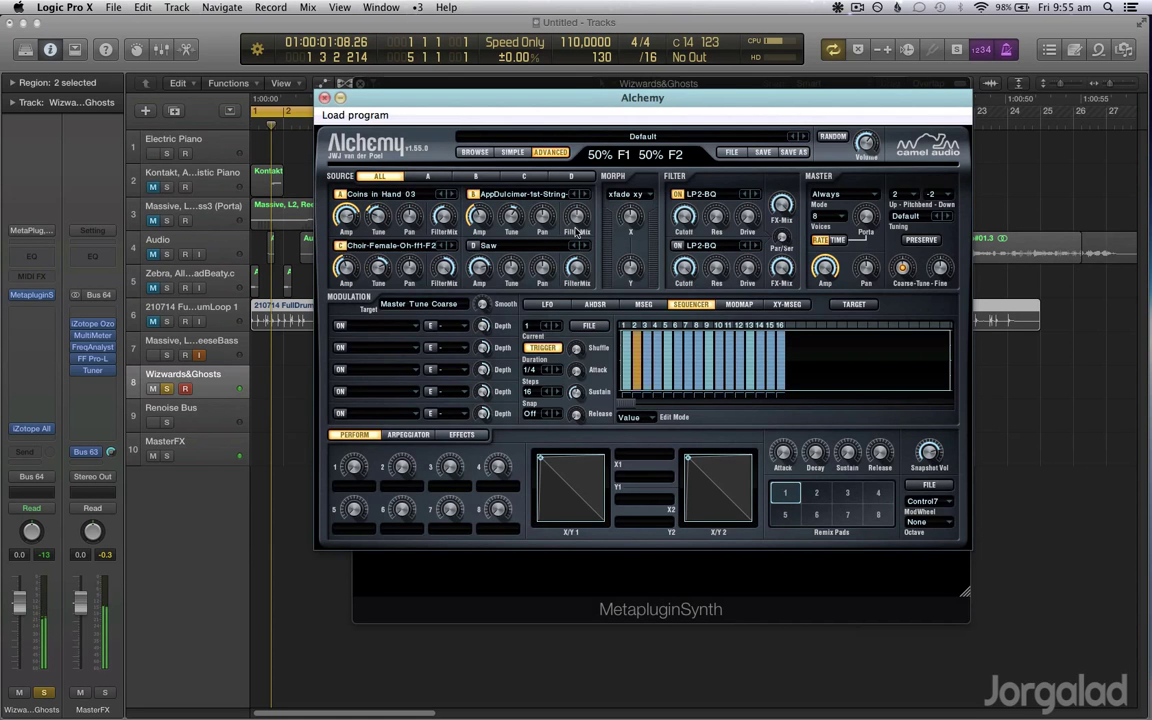
pyautogui.click(478, 224)
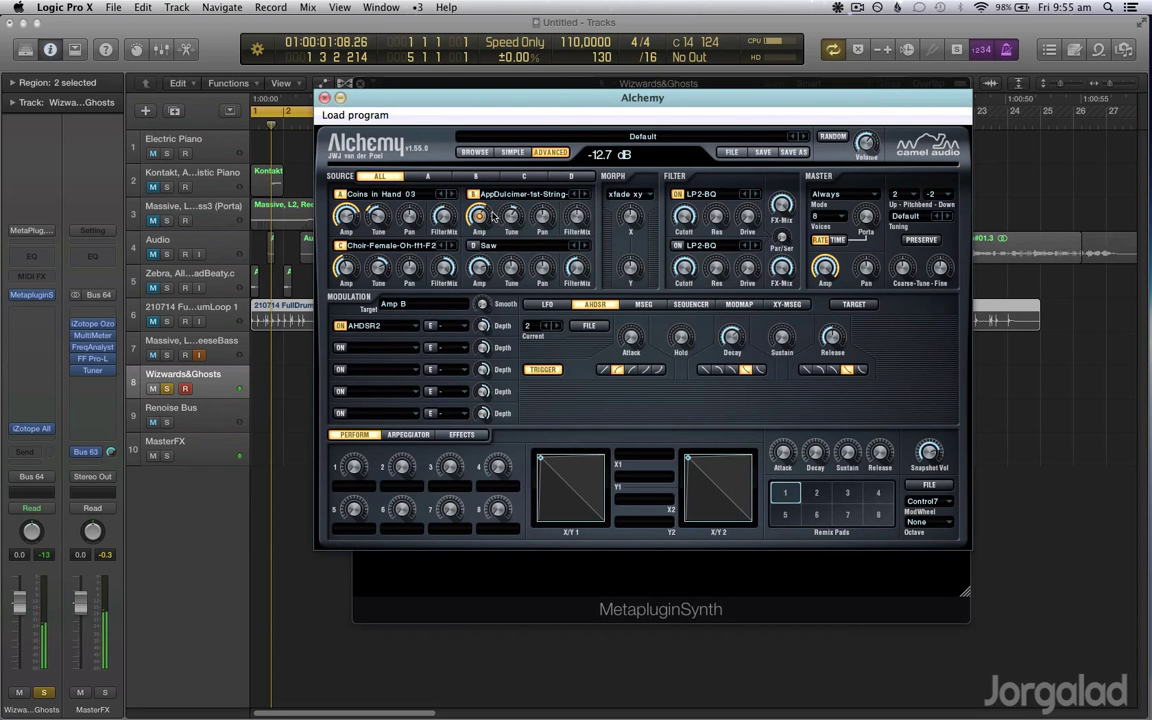
pyautogui.click(345, 267)
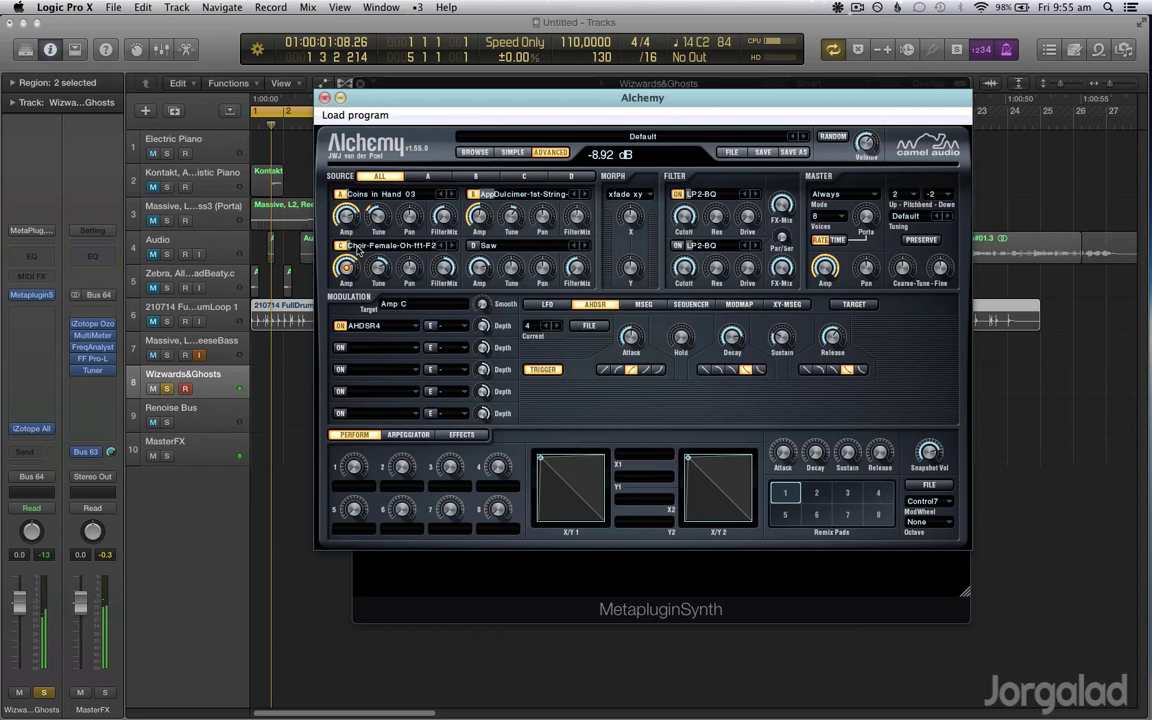
pyautogui.click(345, 216)
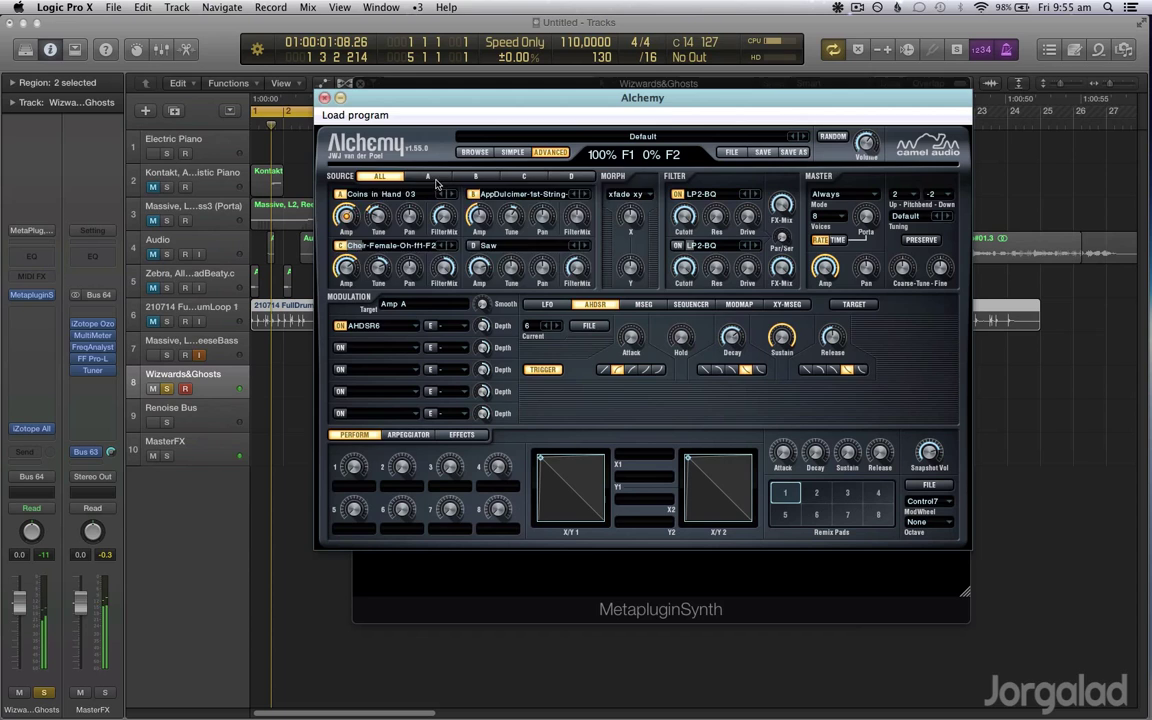
pyautogui.click(428, 176)
# Step: Reset Alchemy's master coarse tuning to 0 semis and lower the playback volume
pyautogui.click(902, 267)
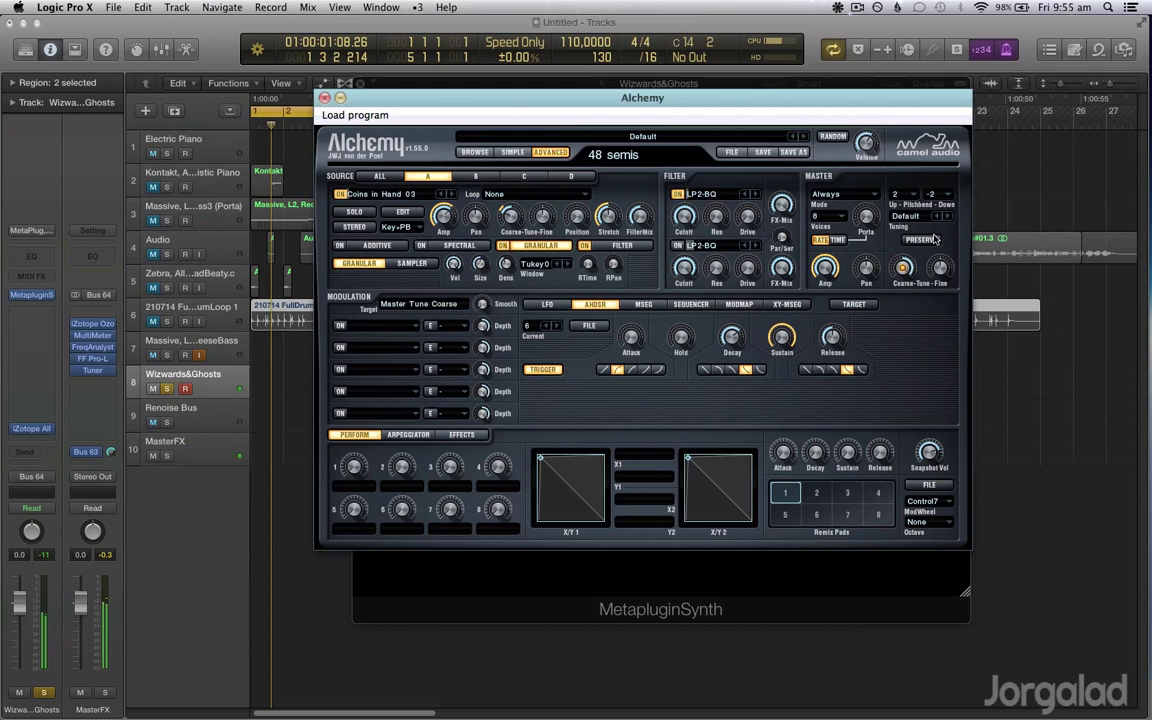
pyautogui.moveTo(904, 300); pyautogui.dragTo(906, 283)
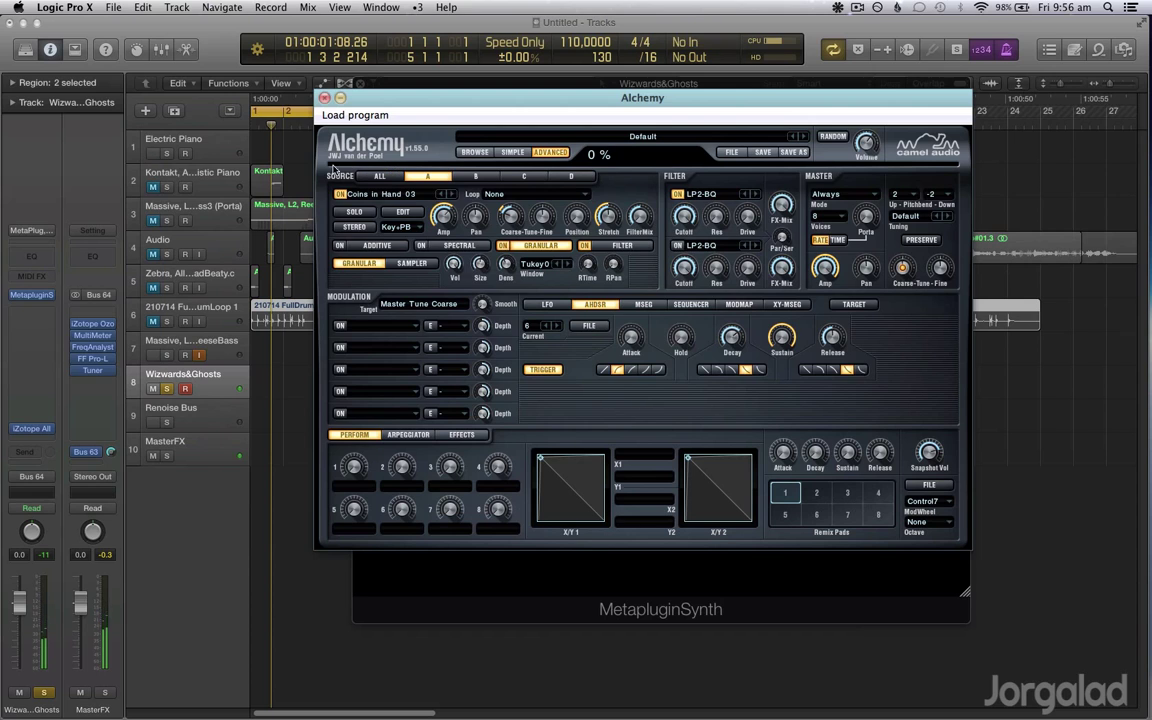
pyautogui.press('XF86AudioLowerVolume')
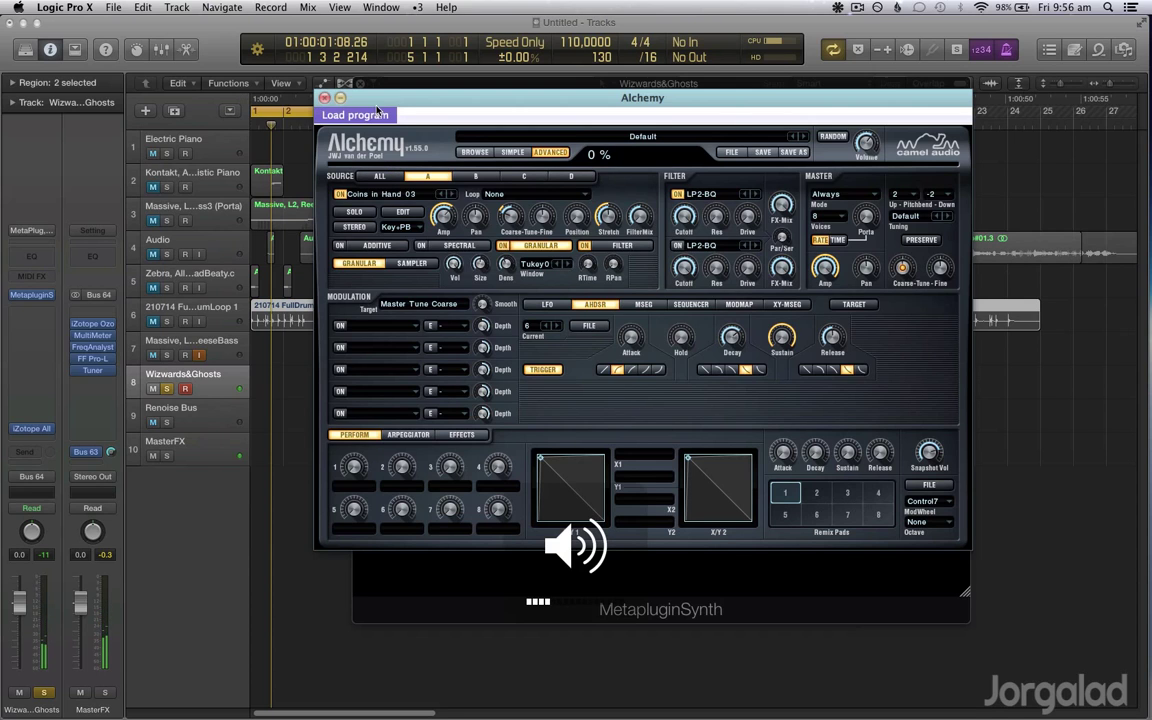
# Step: Close the Alchemy editor to return to the MetapluginSynth graph
pyautogui.click(324, 97)
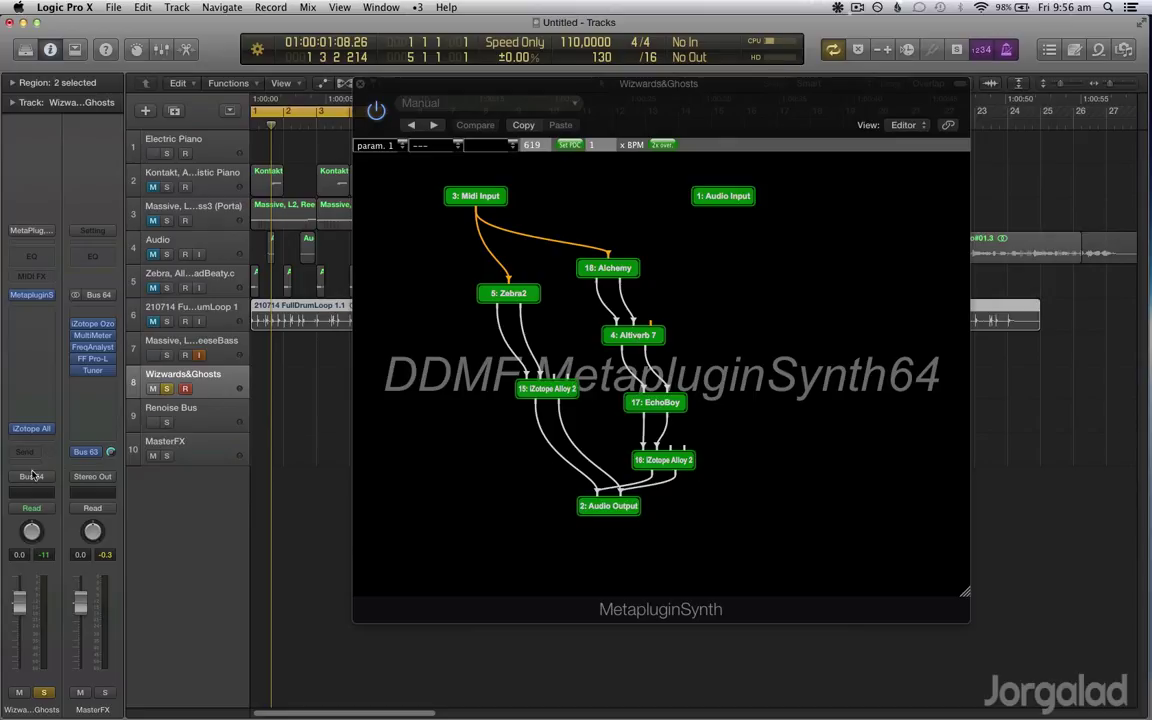
# Step: Close the MetapluginSynth graph window and deselect the two selected regions in the Tracks area
pyautogui.click(359, 83)
pyautogui.click(228, 380)
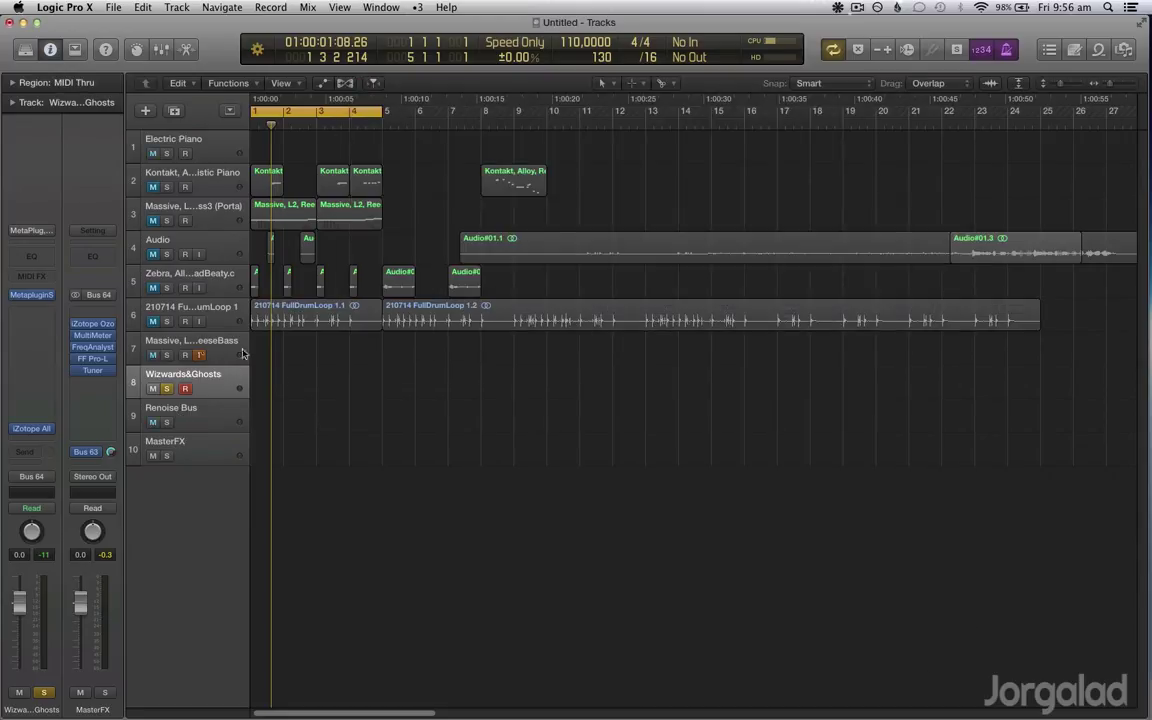